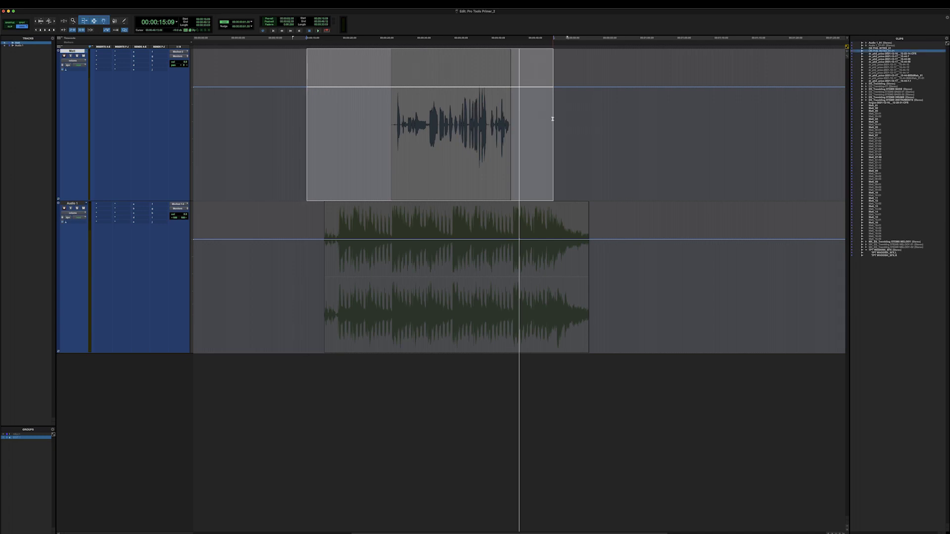
# - Show both tracks as waveforms and select the voice clip on the upper track
pyautogui.press('-')
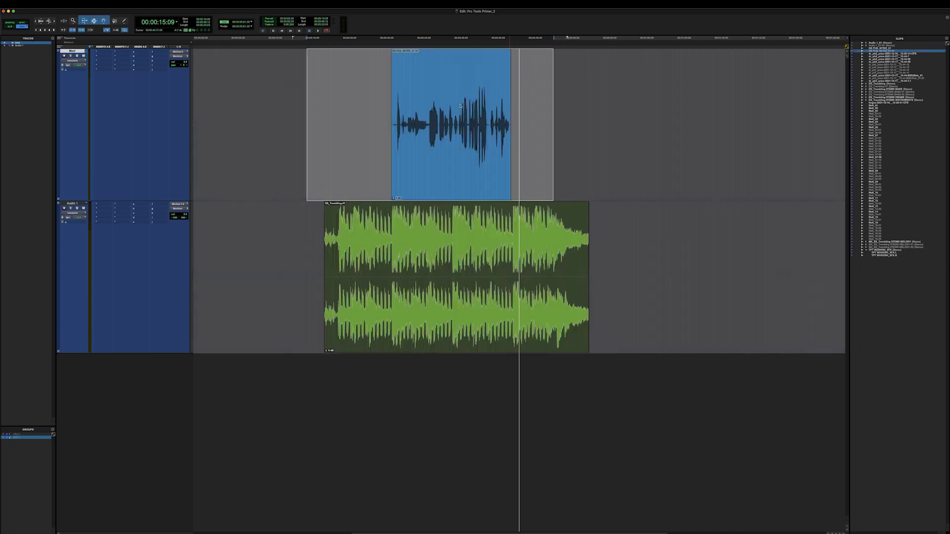
pyautogui.click(388, 100)
pyautogui.doubleClick(458, 159)
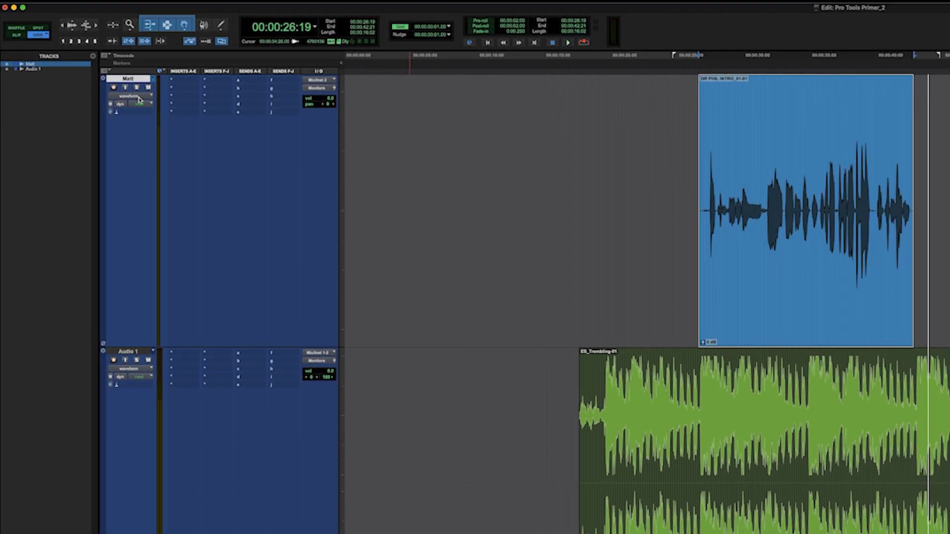
# - Switch the voice track's view to volume automation
pyautogui.click(139, 100)
pyautogui.click(140, 105)
pyautogui.click(127, 97)
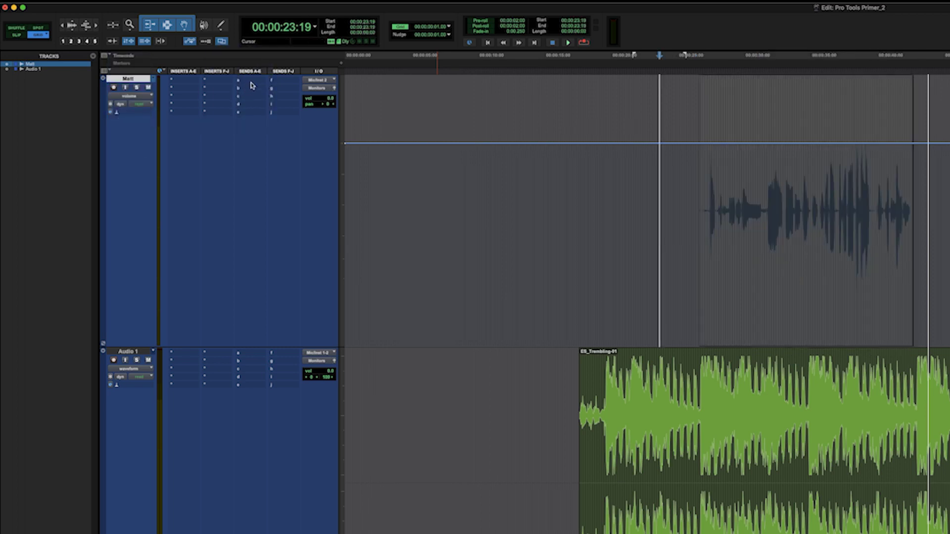
# - Add a send to the stereo Aux 1 bus in send slot a of the voice track
pyautogui.click(252, 85)
pyautogui.moveTo(277, 81)
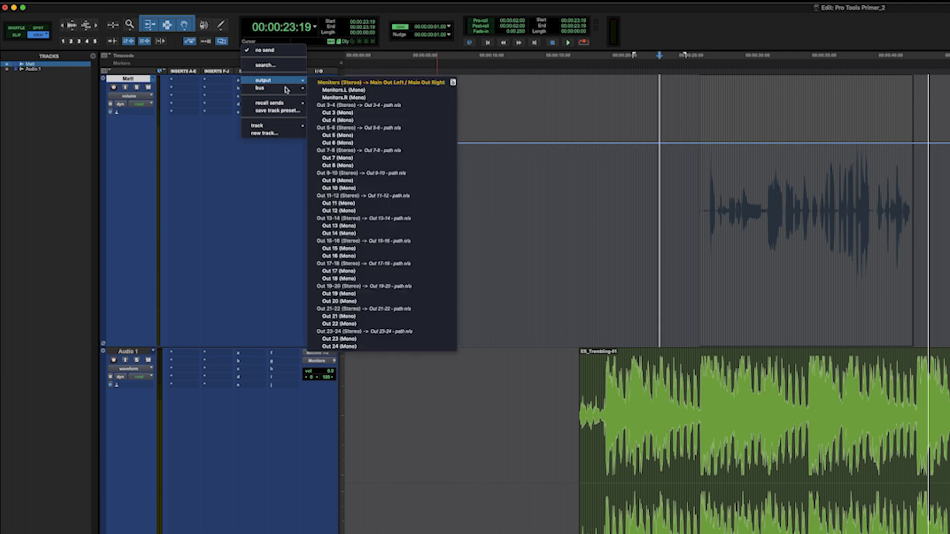
pyautogui.click(341, 99)
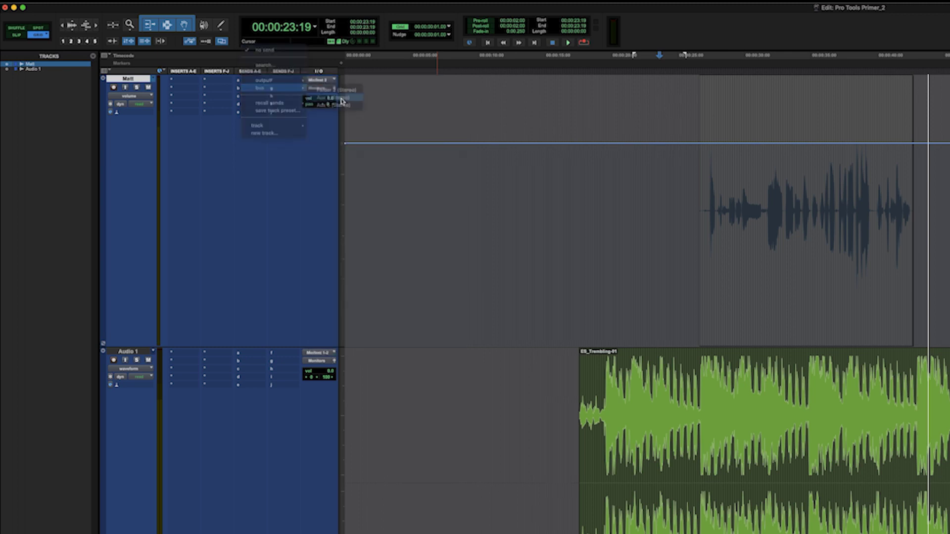
# - Examine which automation views the voice track offers for its Aux 1 send, keeping the volume view
pyautogui.click(129, 96)
pyautogui.moveTo(143, 127)
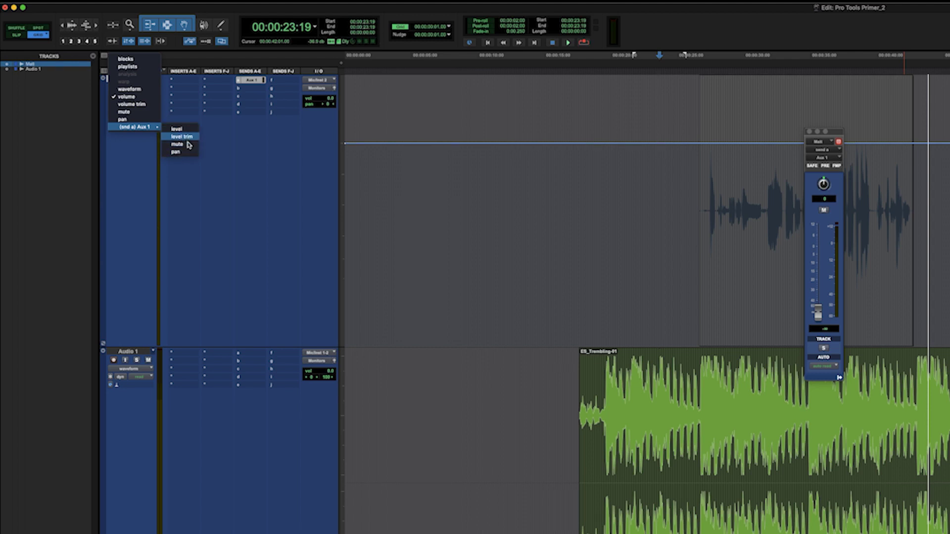
pyautogui.click(736, 178)
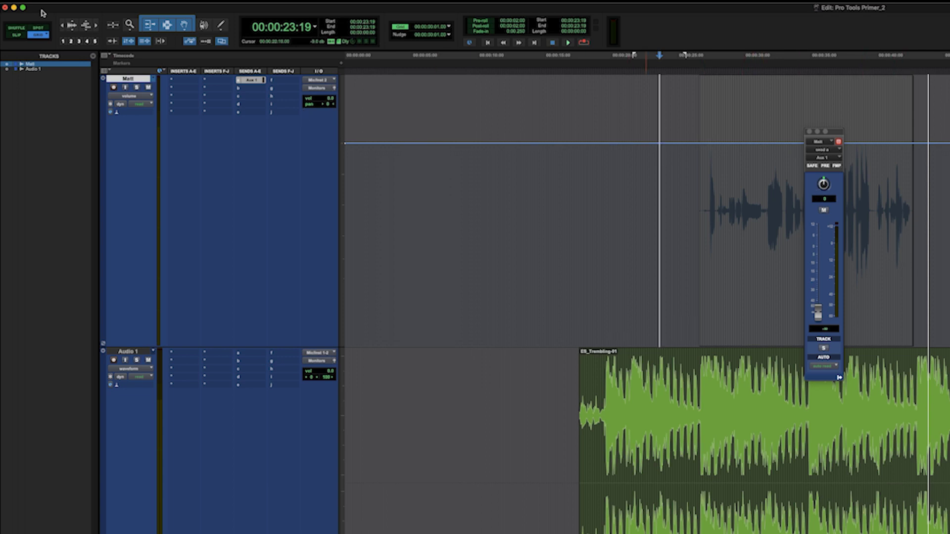
# - Insert the EQ3 7-Band (mono) plug-in in the voice track's first insert slot
pyautogui.click(172, 80)
pyautogui.moveTo(213, 80)
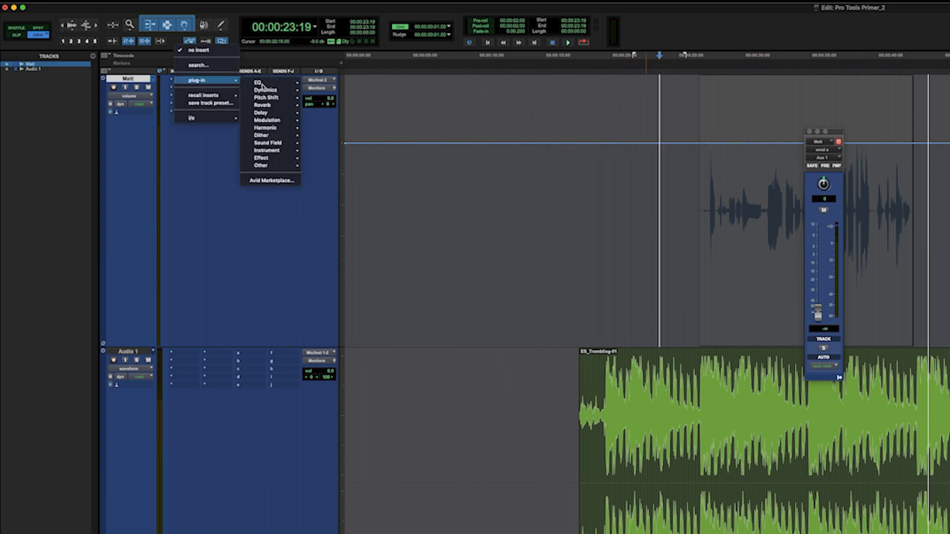
pyautogui.moveTo(263, 85)
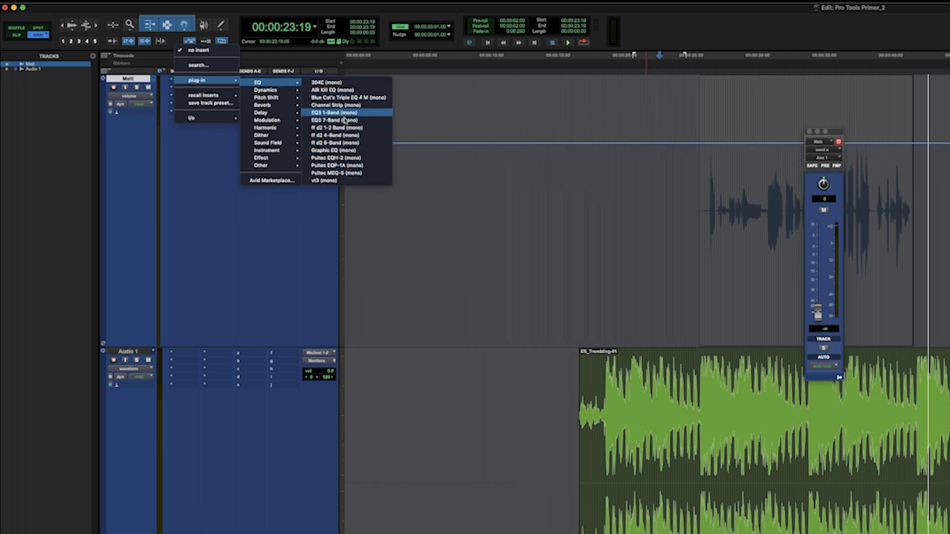
pyautogui.click(378, 121)
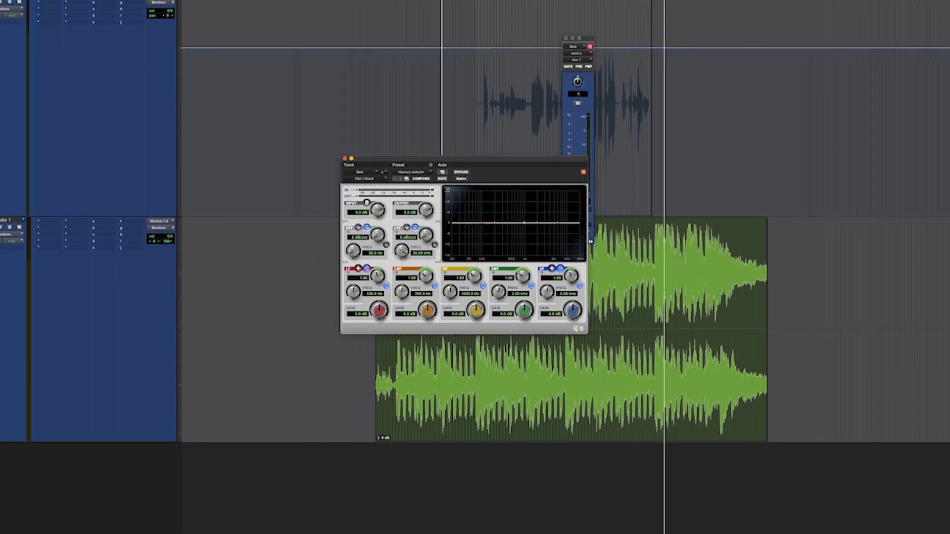
pyautogui.click(7, 9)
pyautogui.click(285, 104)
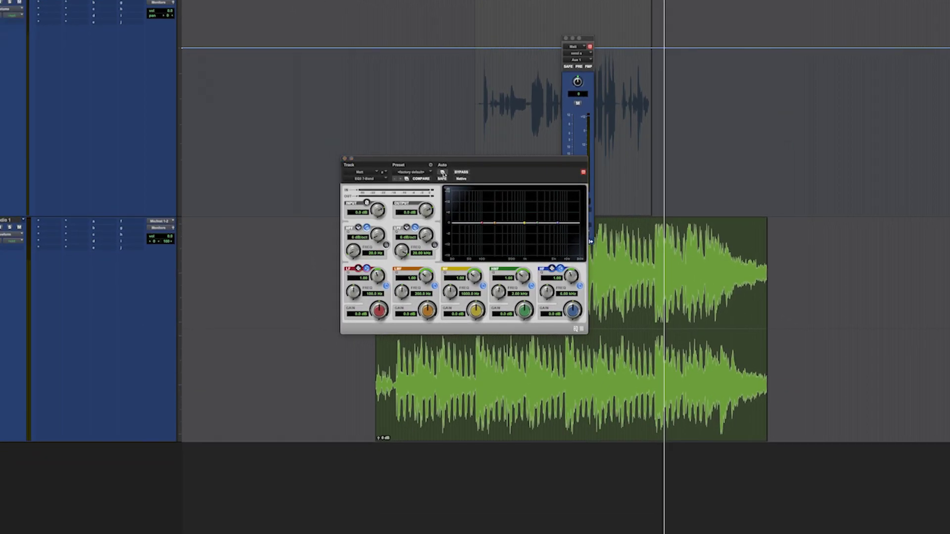
# - Enable automation for all EQ3 7-Band parameters, check the Plug-In Automation list without changing it, and close the plug-in window
pyautogui.keyDown('ctrl'); pyautogui.keyDown('alt'); pyautogui.keyDown('super'); pyautogui.click(443, 174); pyautogui.keyUp('super'); pyautogui.keyUp('alt'); pyautogui.keyUp('ctrl')
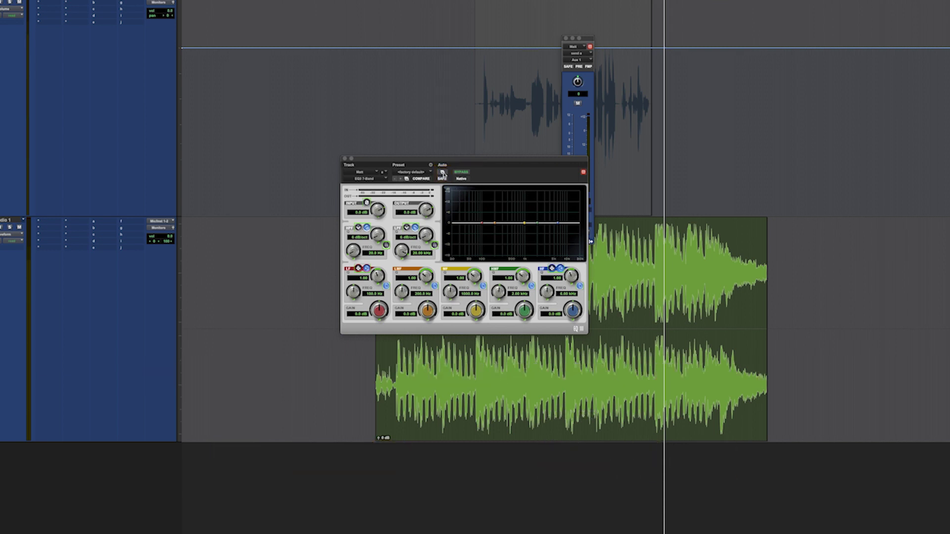
pyautogui.click(444, 174)
pyautogui.scroll(-5, 658, 182)
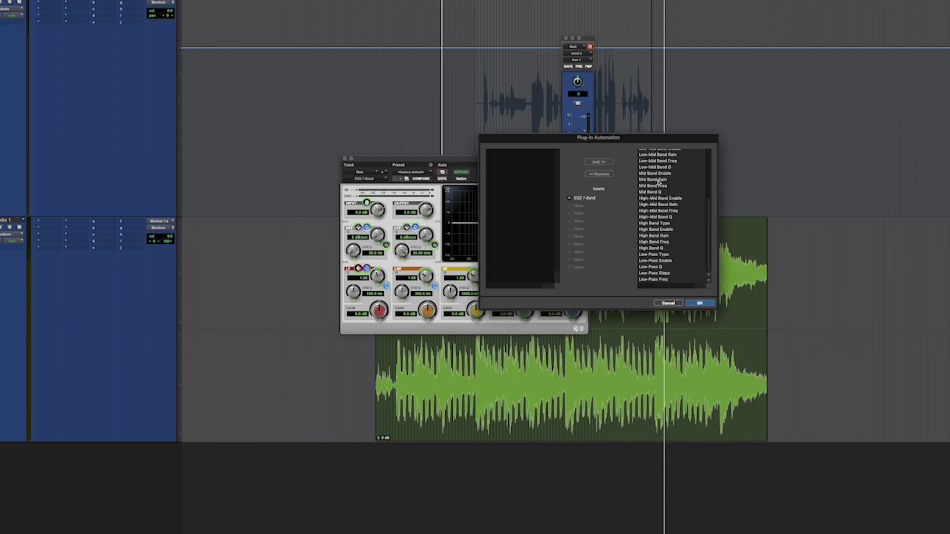
pyautogui.click(674, 305)
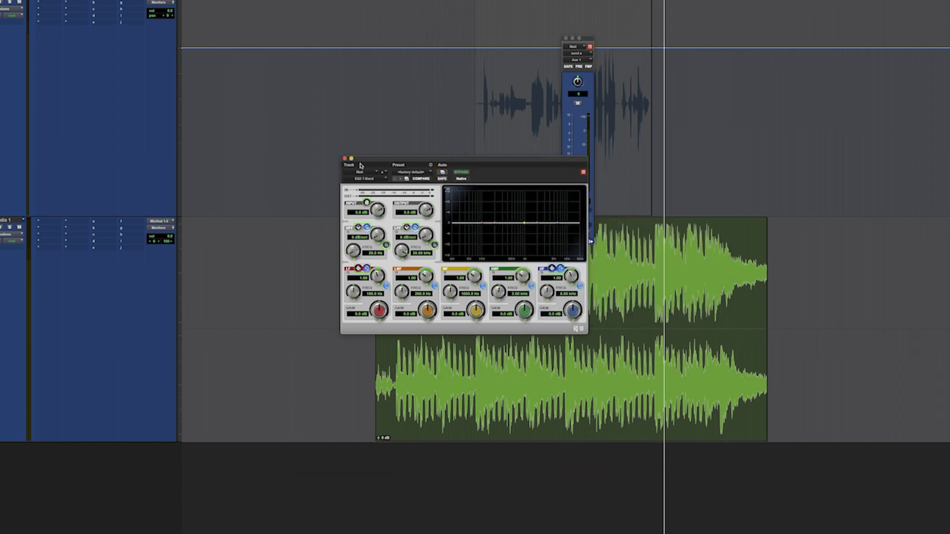
pyautogui.click(345, 158)
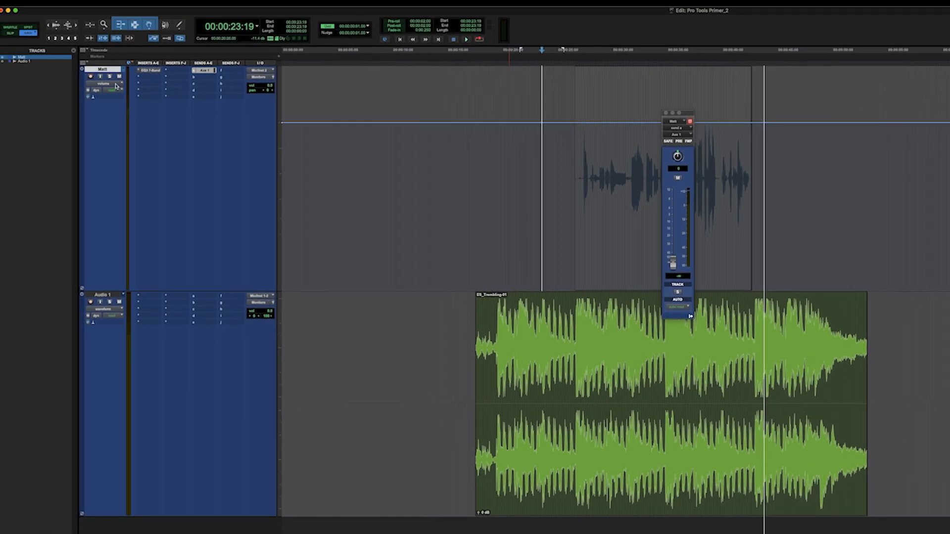
# - Display the EQ3 7-Band Low-Mid Band Gain automation on the voice track and review the plug-in's other automatable parameters
pyautogui.click(15, 11)
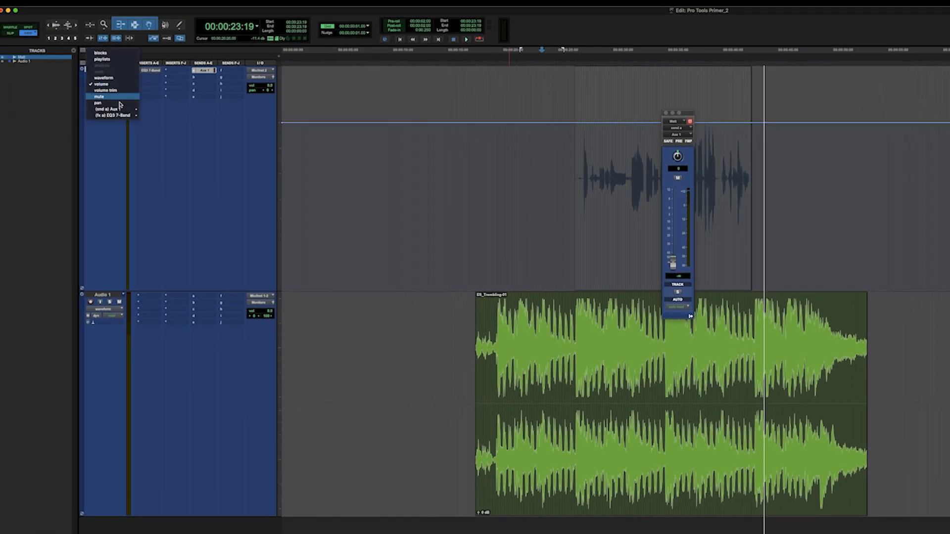
pyautogui.moveTo(115, 115)
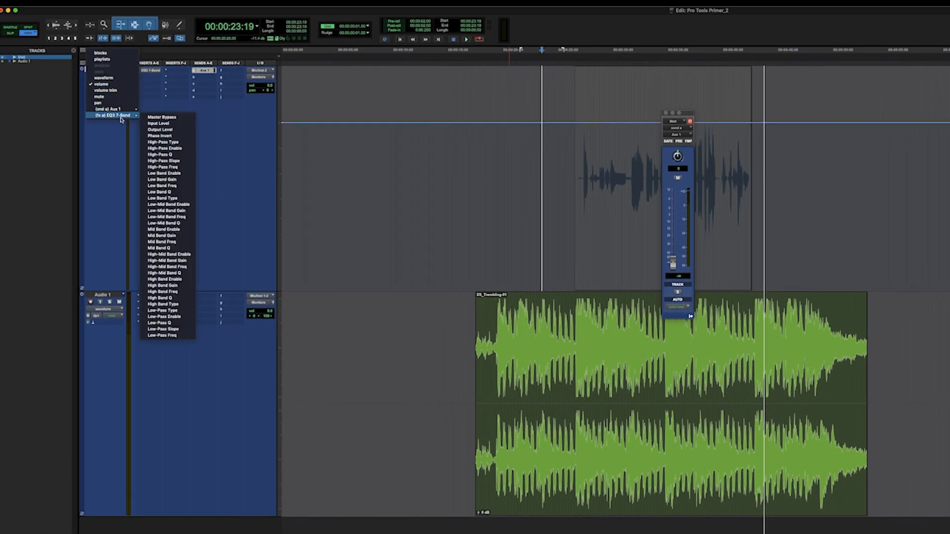
pyautogui.click(168, 210)
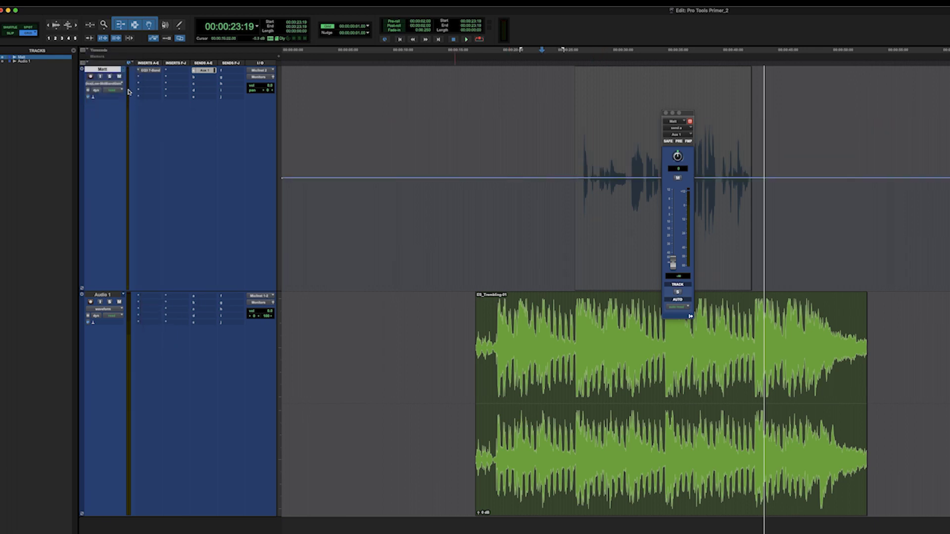
pyautogui.click(110, 84)
pyautogui.moveTo(124, 85)
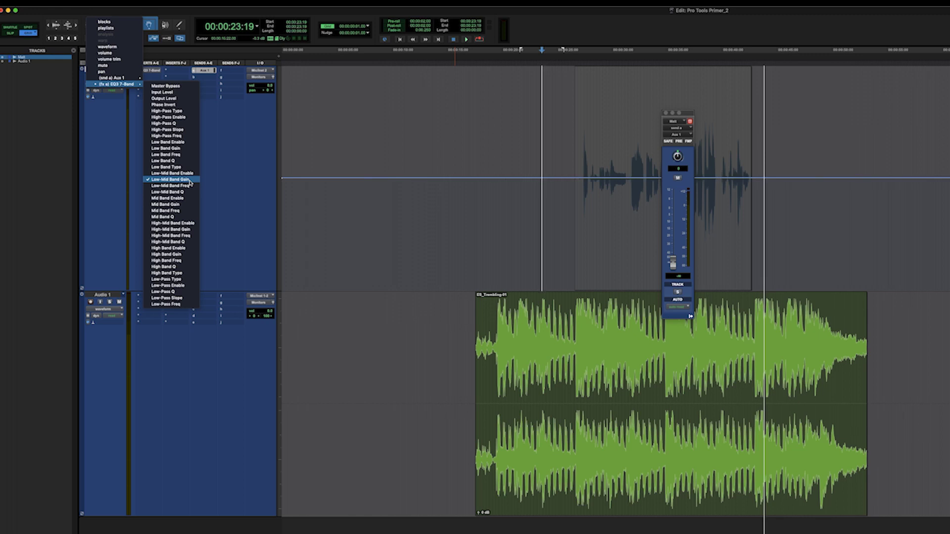
pyautogui.click(589, 201)
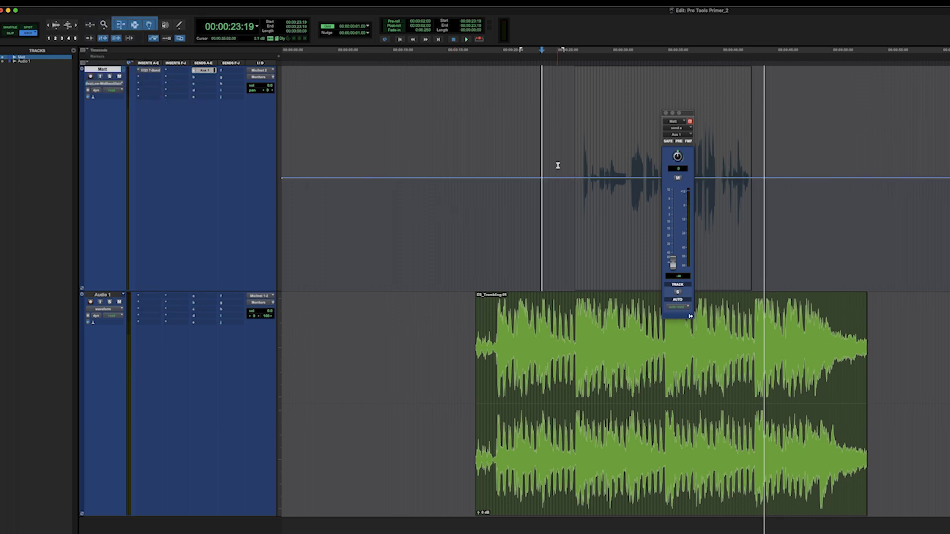
# - Close the Aux 1 send window and set the voice track's view to volume
pyautogui.hotkey('ctrl', '-')
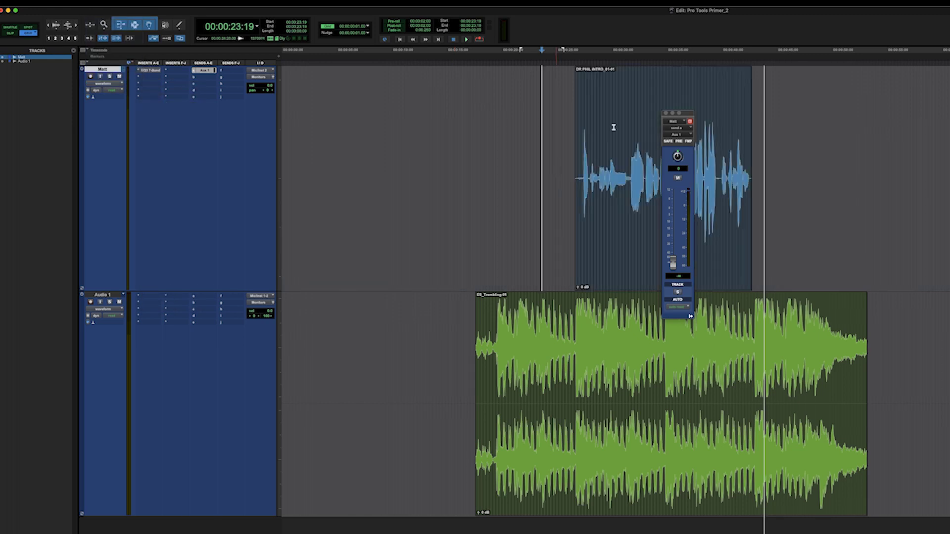
pyautogui.click(666, 113)
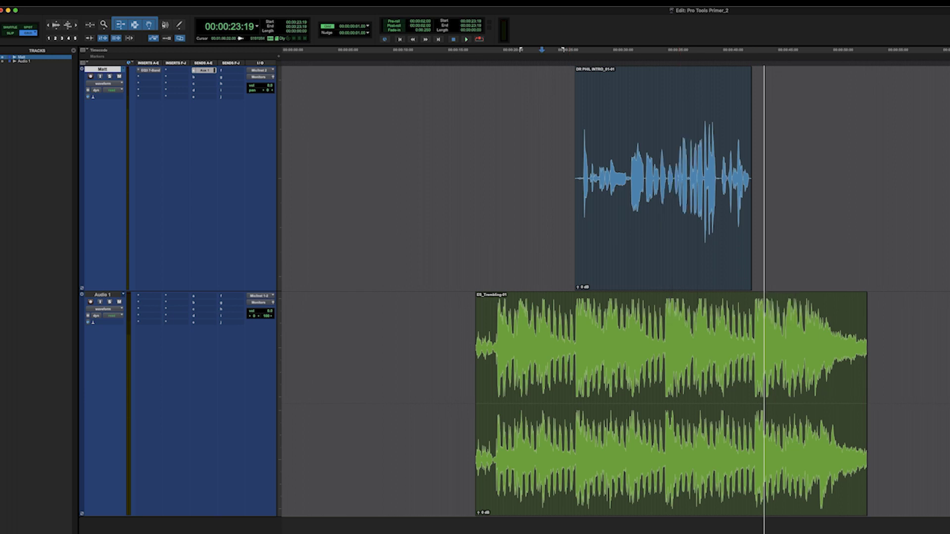
pyautogui.click(113, 84)
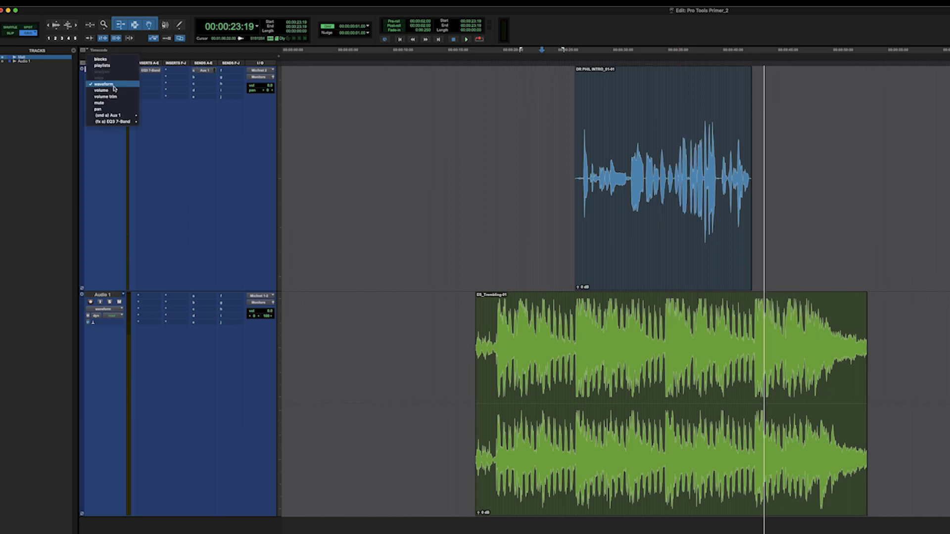
pyautogui.click(116, 91)
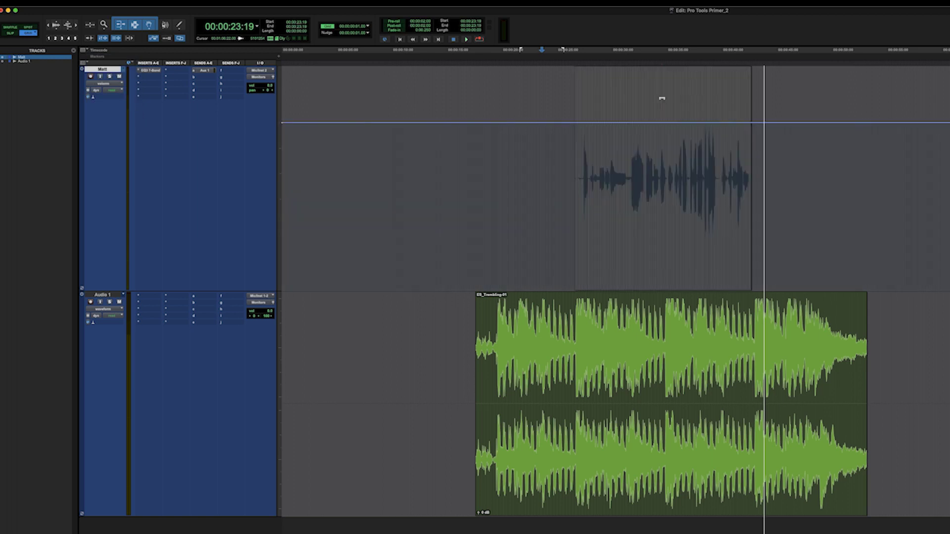
# - Lower the voice track's volume automation over a range starting at 00:00:30:15, and raise it over a range starting at 00:00:37:24
pyautogui.press('Tab')
pyautogui.hotkey('shift', 'Tab')
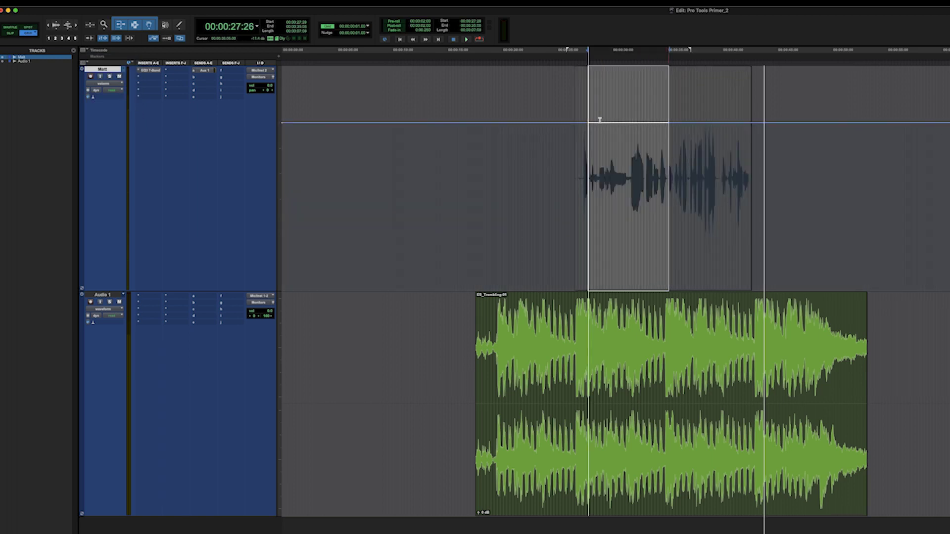
pyautogui.click(632, 156)
pyautogui.click(618, 151)
pyautogui.hotkey('shift', 'Tab')
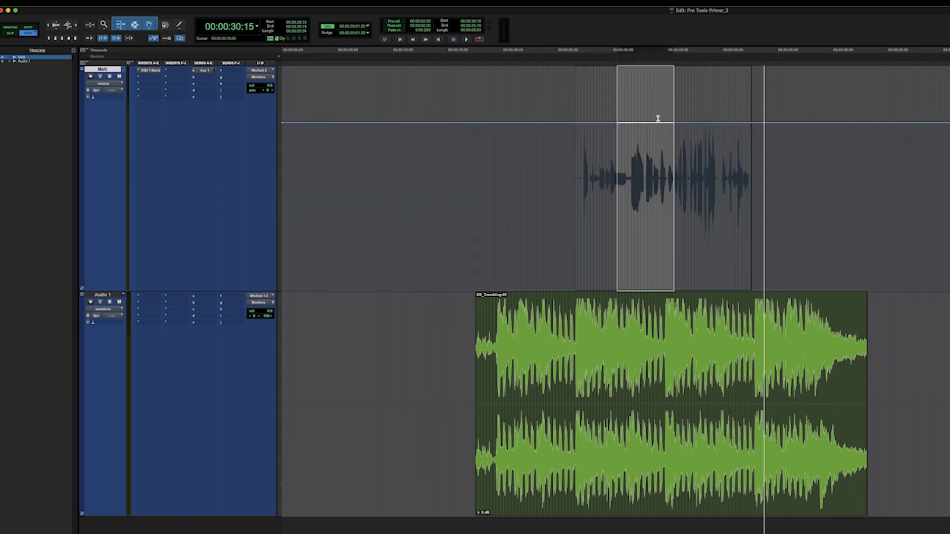
pyautogui.moveTo(640, 85); pyautogui.dragTo(641, 121)
pyautogui.moveTo(701, 164); pyautogui.dragTo(781, 168)
pyautogui.moveTo(731, 91); pyautogui.dragTo(727, 76)
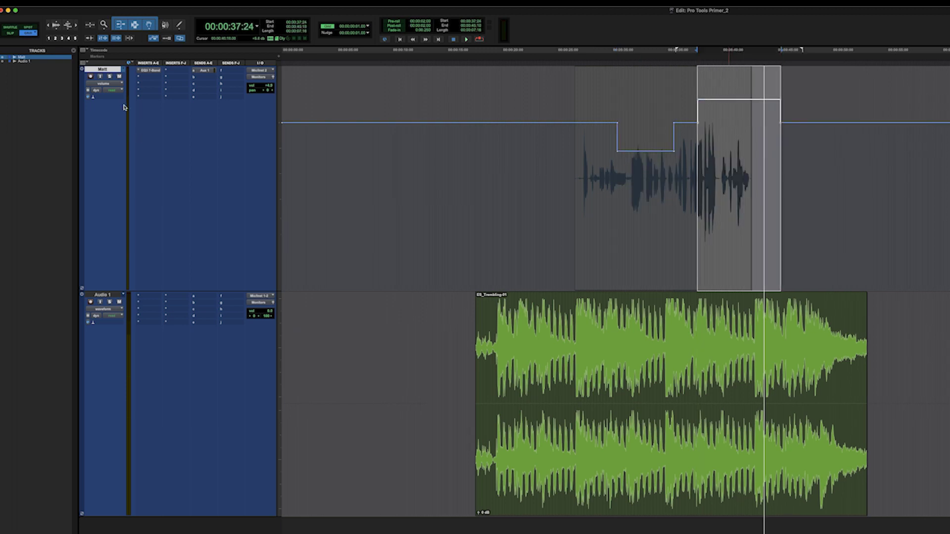
# - Switch the voice track to volume trim and lower the trim across the whole voice clip, starting at 00:00:25:24
pyautogui.click(108, 85)
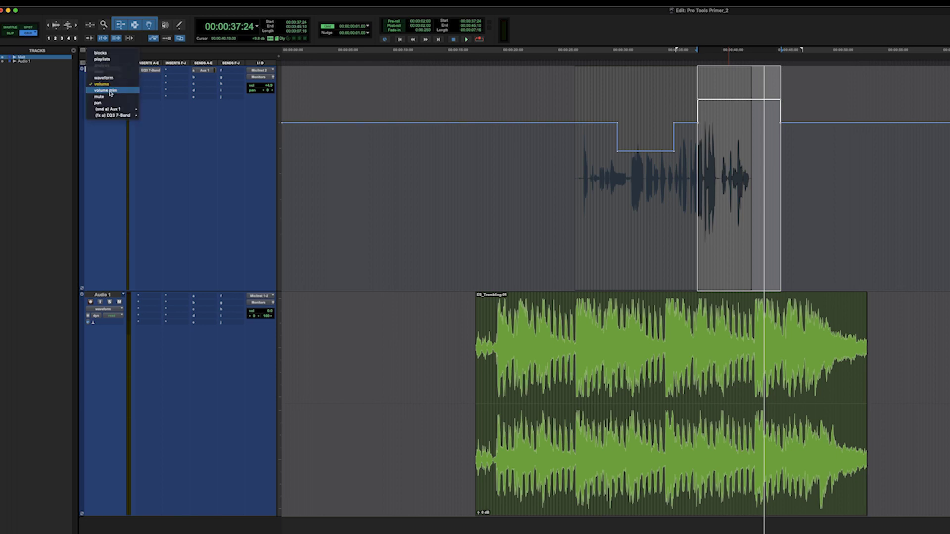
pyautogui.click(109, 91)
pyautogui.moveTo(565, 148); pyautogui.dragTo(844, 169)
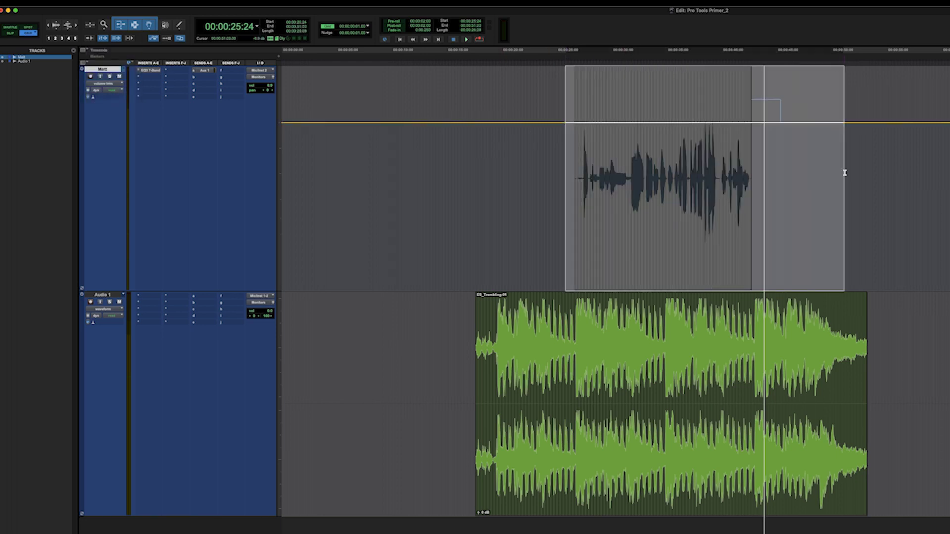
pyautogui.moveTo(646, 95); pyautogui.dragTo(646, 99)
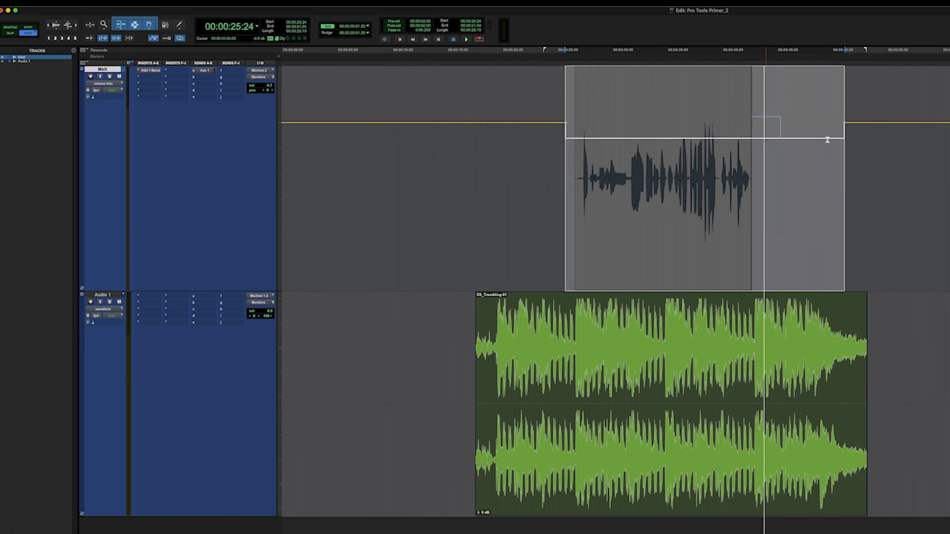
pyautogui.click(666, 170)
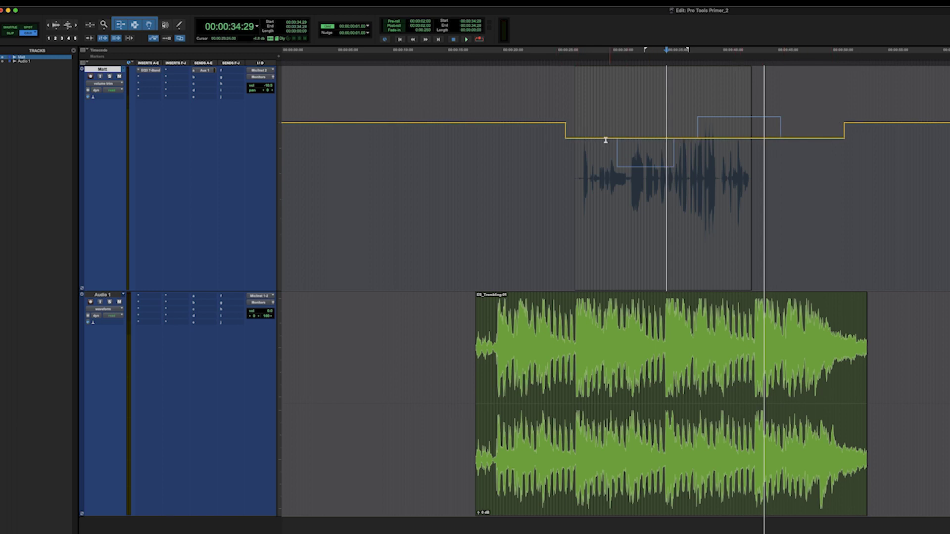
# - Delete the voice track's volume trim automation around the clip, and delete its volume automation over the same area
pyautogui.moveTo(522, 139); pyautogui.dragTo(933, 164)
pyautogui.press('Delete')
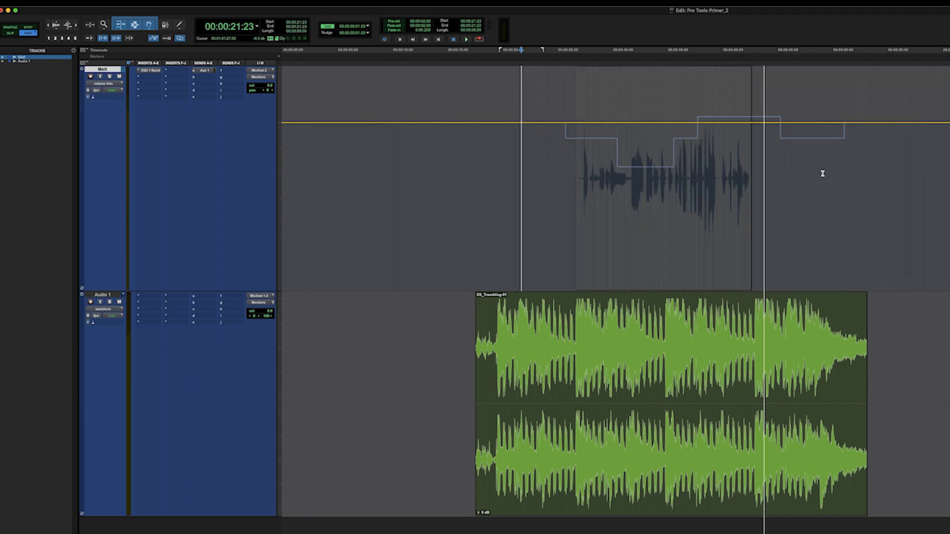
pyautogui.click(97, 85)
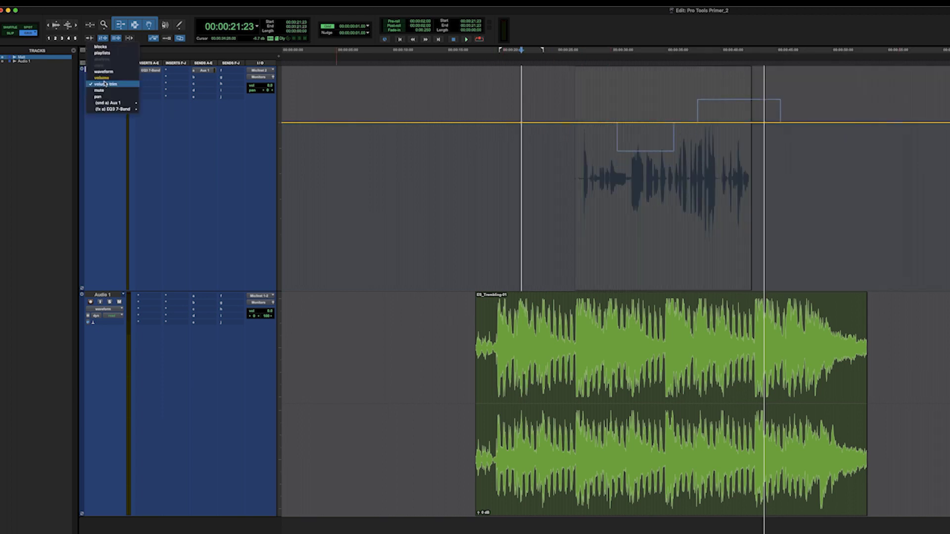
pyautogui.click(107, 80)
pyautogui.moveTo(528, 144); pyautogui.dragTo(884, 170)
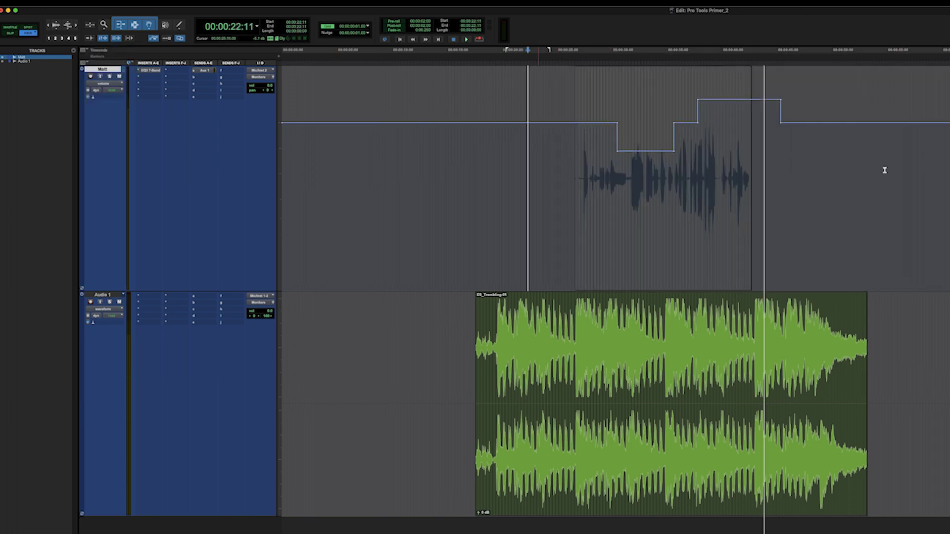
pyautogui.press('Delete')
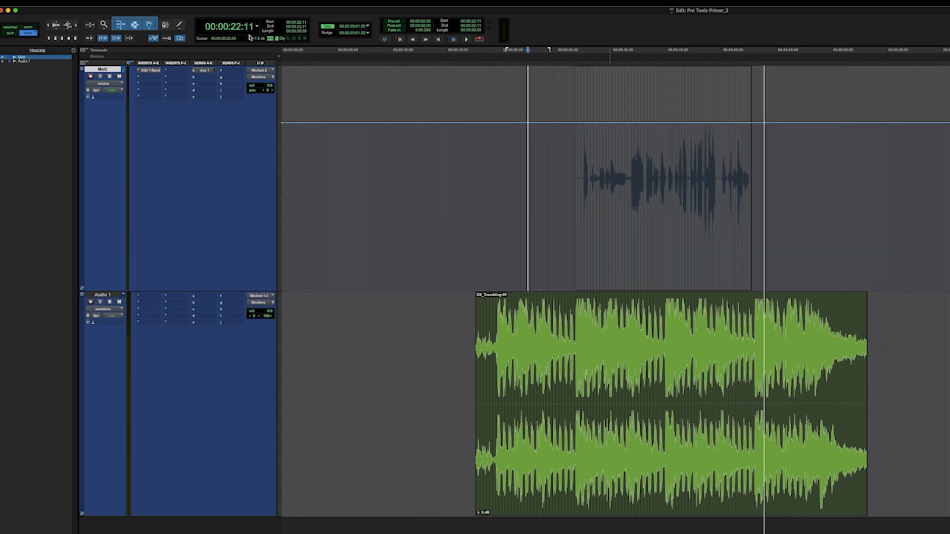
# - Draw a freehand volume automation curve with small dips across the voice clip using the Pencil tool, and return to the Smart tool
pyautogui.click(180, 24)
pyautogui.moveTo(597, 123)
pyautogui.mouseDown()
pyautogui.moveTo(703, 137)
pyautogui.moveTo(757, 122)
pyautogui.mouseUp()
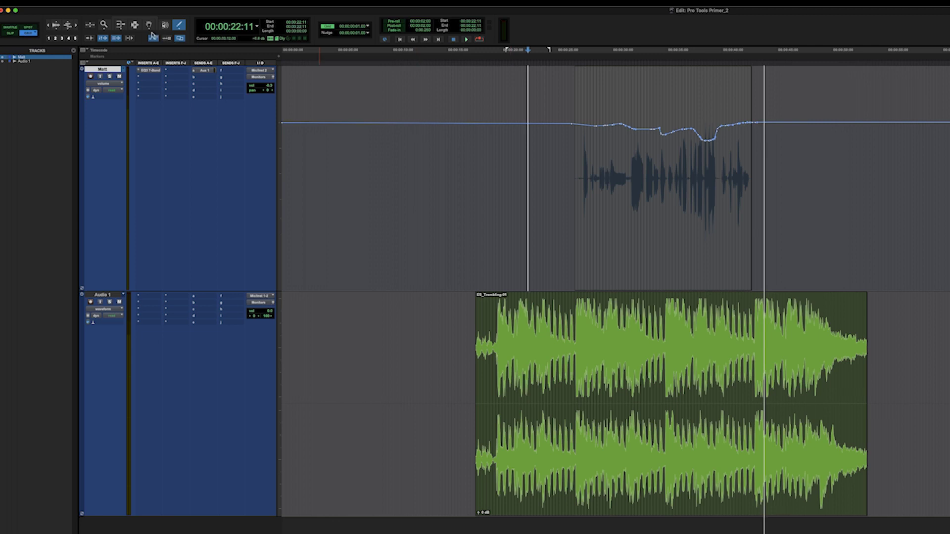
pyautogui.click(140, 20)
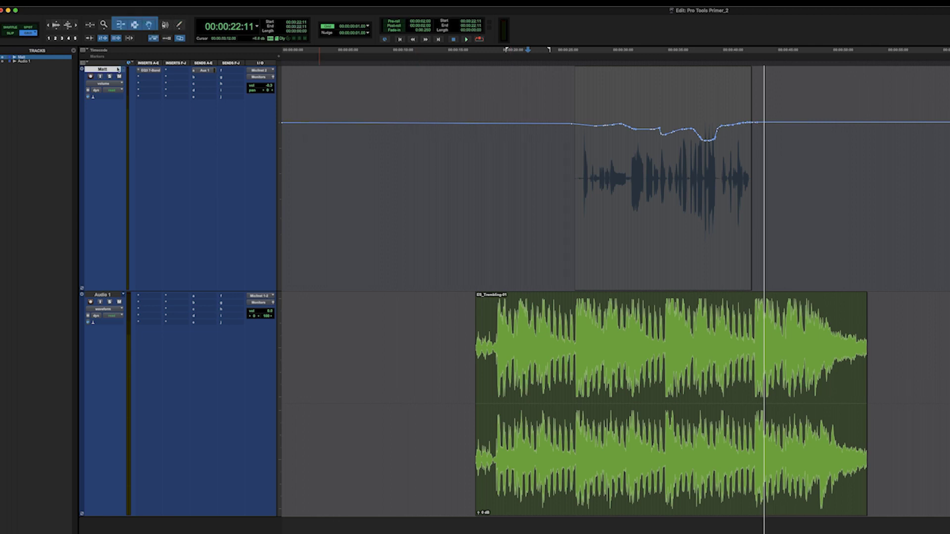
# - Switch the voice track to volume trim and lower the trim level along the whole track
pyautogui.click(105, 84)
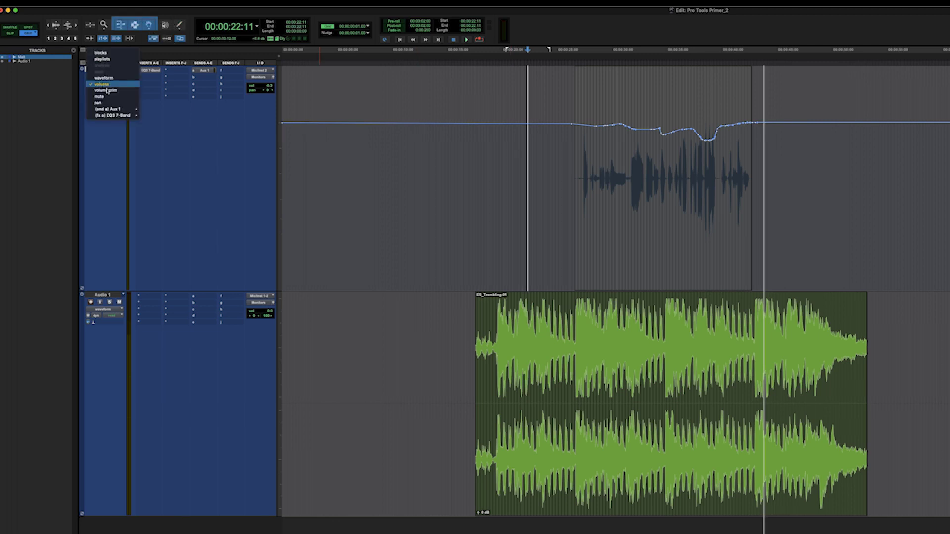
pyautogui.click(109, 97)
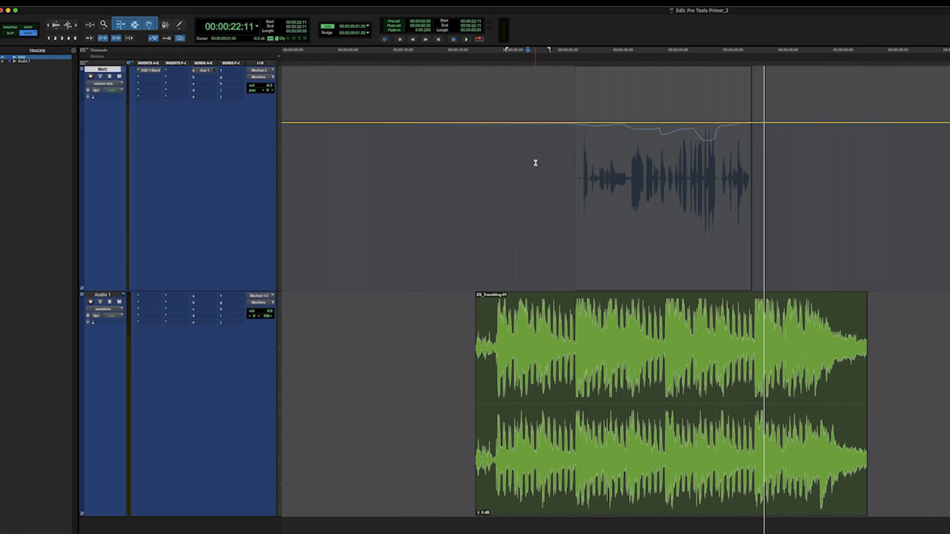
pyautogui.moveTo(534, 162); pyautogui.dragTo(811, 183)
pyautogui.click(395, 102)
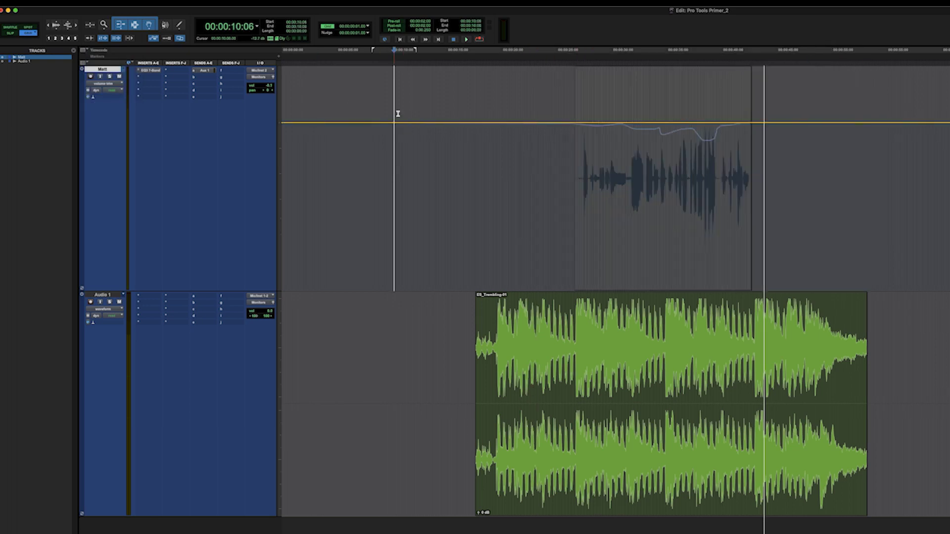
pyautogui.moveTo(408, 79); pyautogui.dragTo(408, 83)
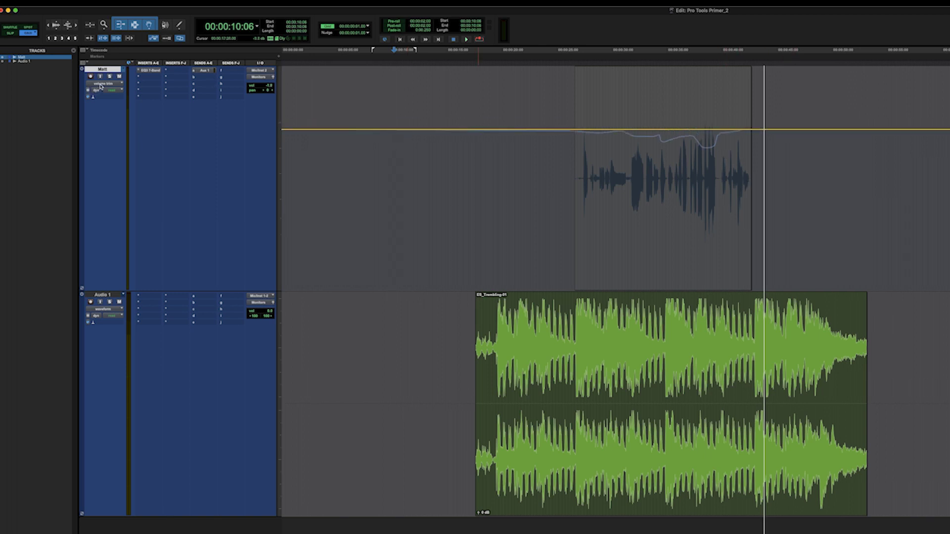
# - Undo and redo the last volume trim change, and place the cursor at 00:00:16:29 on the voice track
pyautogui.press('super+z')
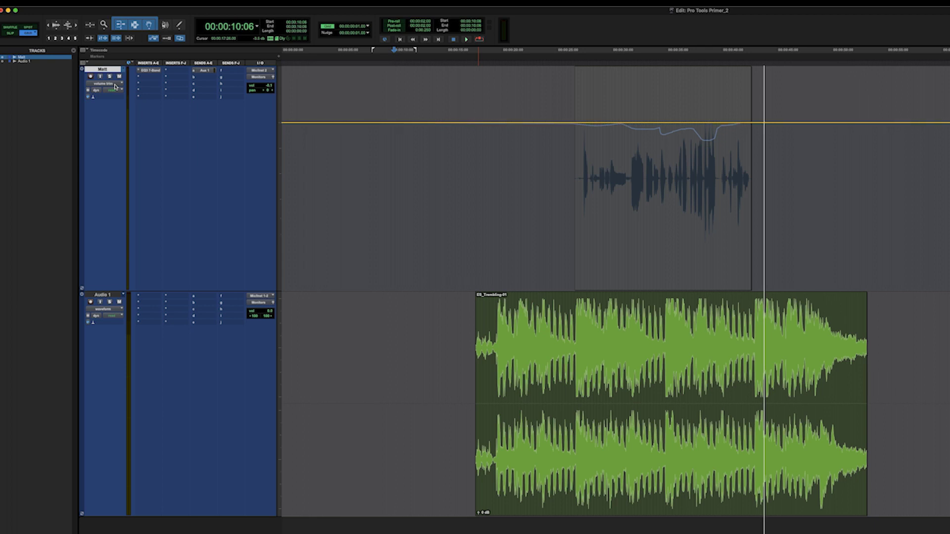
pyautogui.press('super+shift+z')
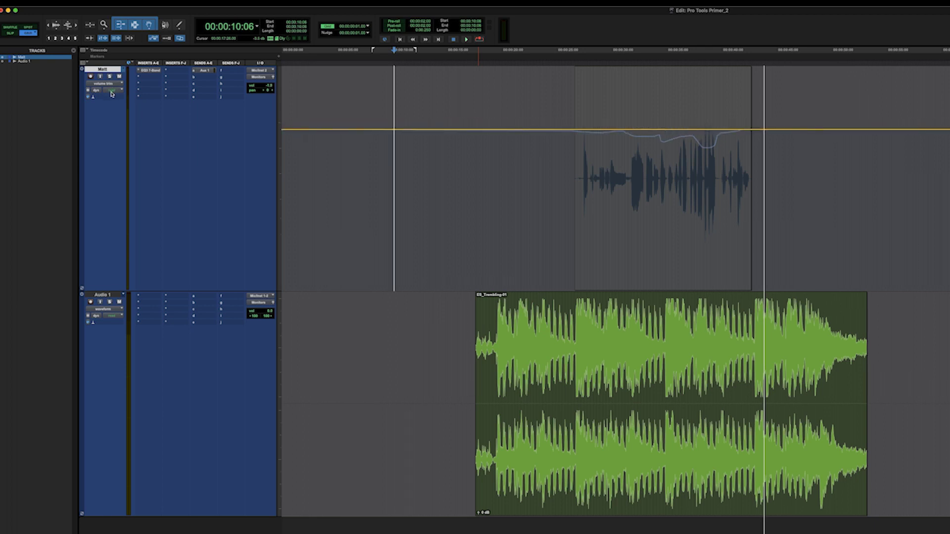
pyautogui.click(467, 156)
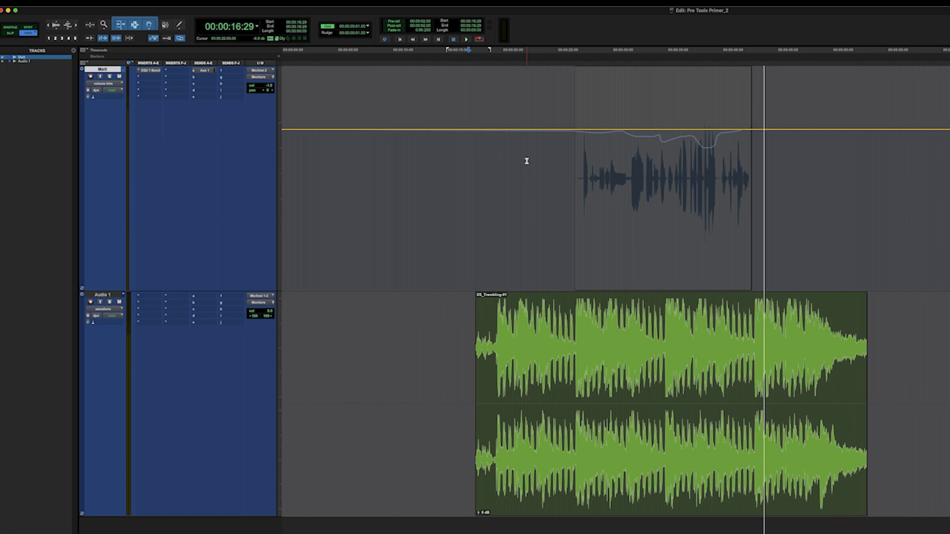
# - Switch the voice track's view from volume trim back to volume
pyautogui.hotkey('ctrl', '-')
pyautogui.hotkey('ctrl', '-')
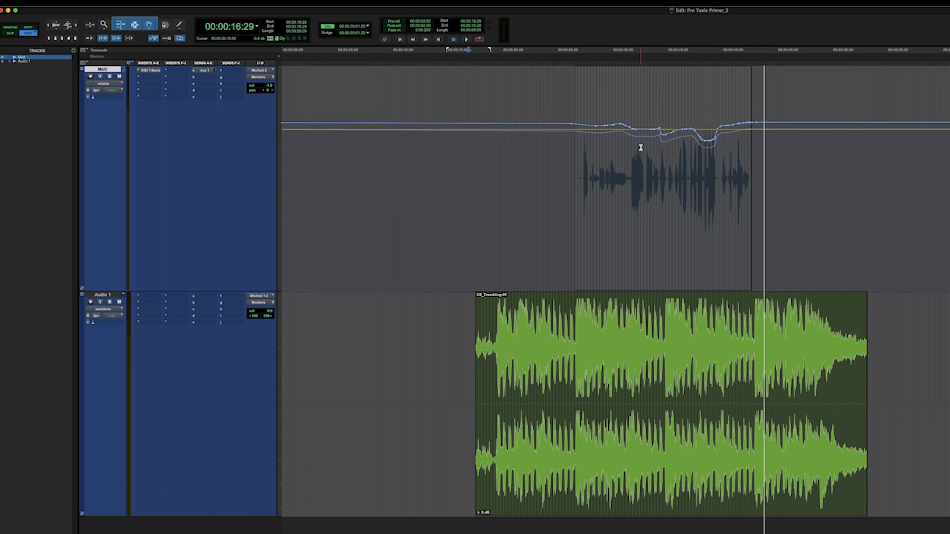
pyautogui.press('-')
pyautogui.press('-')
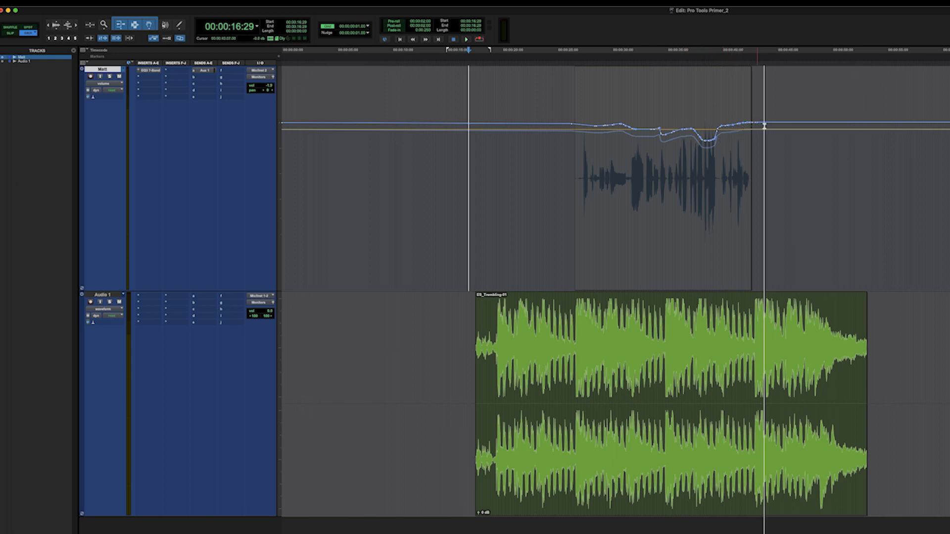
# - Raise the voice track's volume automation over a range starting at 00:00:23:12 around the voice clip, and undo the change
pyautogui.click(538, 171)
pyautogui.keyDown('shift'); pyautogui.click(804, 180); pyautogui.keyUp('shift')
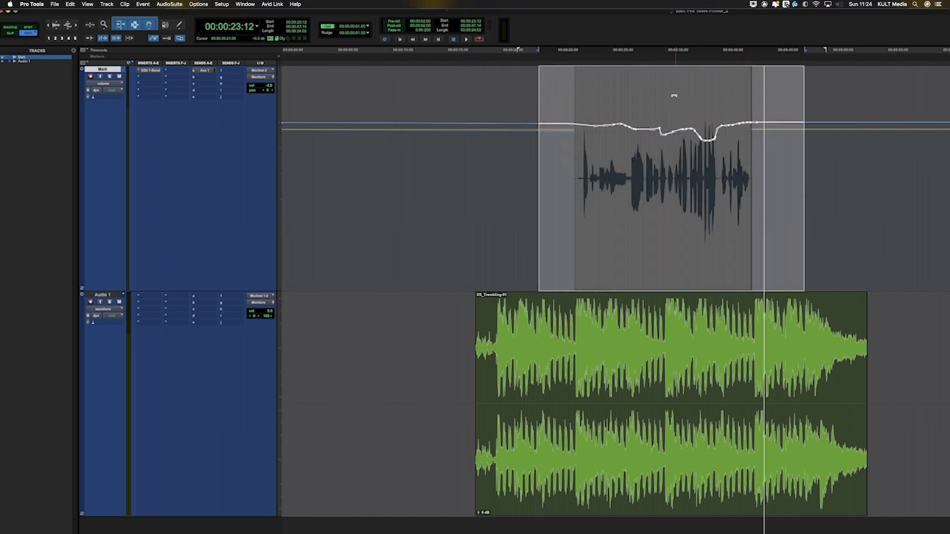
pyautogui.moveTo(671, 85); pyautogui.dragTo(671, 72)
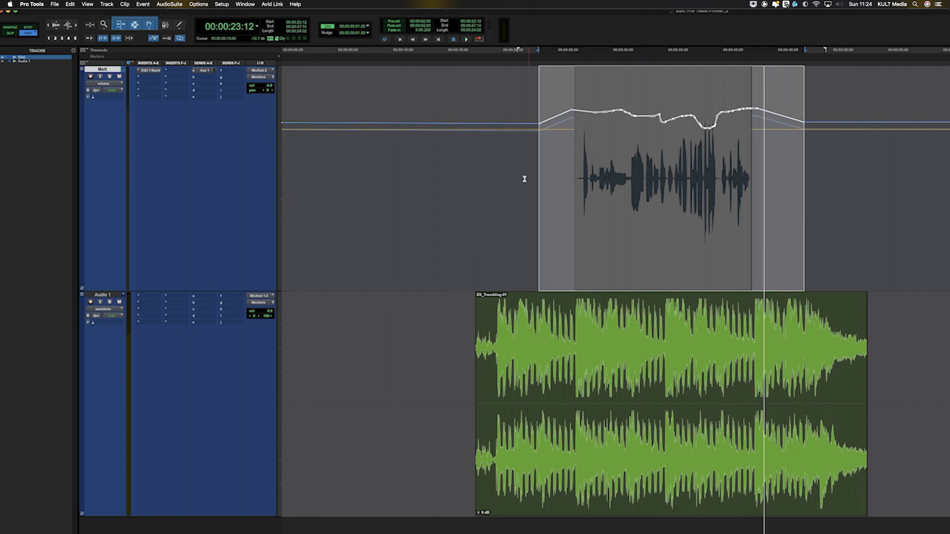
pyautogui.click(524, 178)
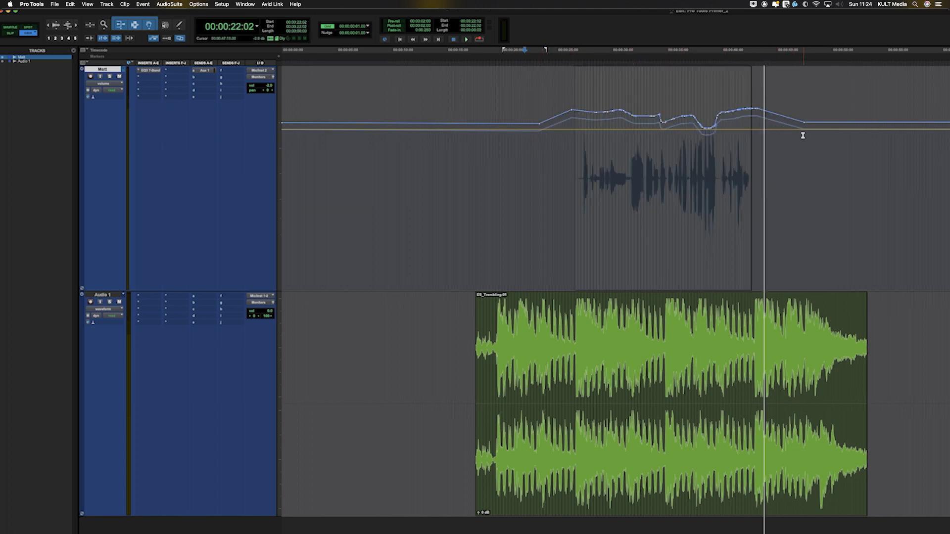
pyautogui.press('super+z')
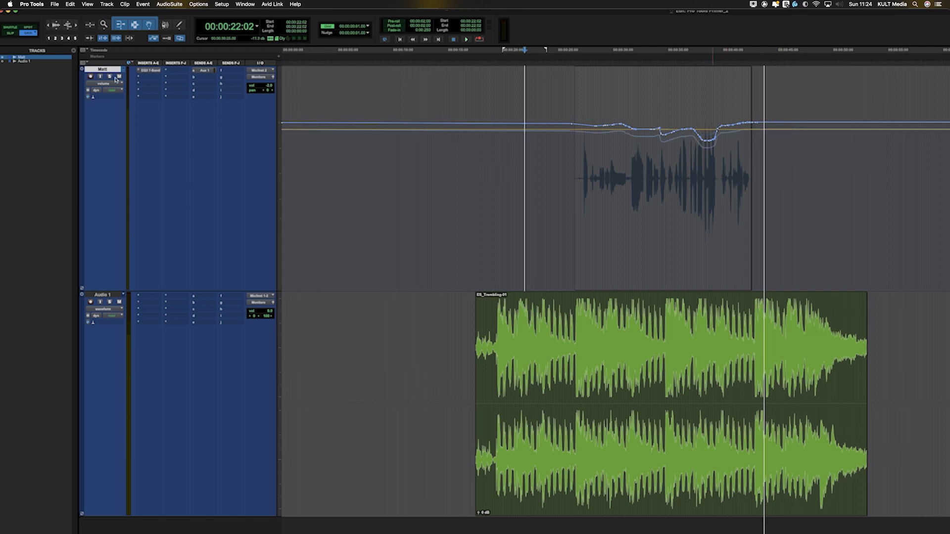
# - Switch the voice track to volume trim and raise the trim back to its original level along the whole track
pyautogui.click(106, 84)
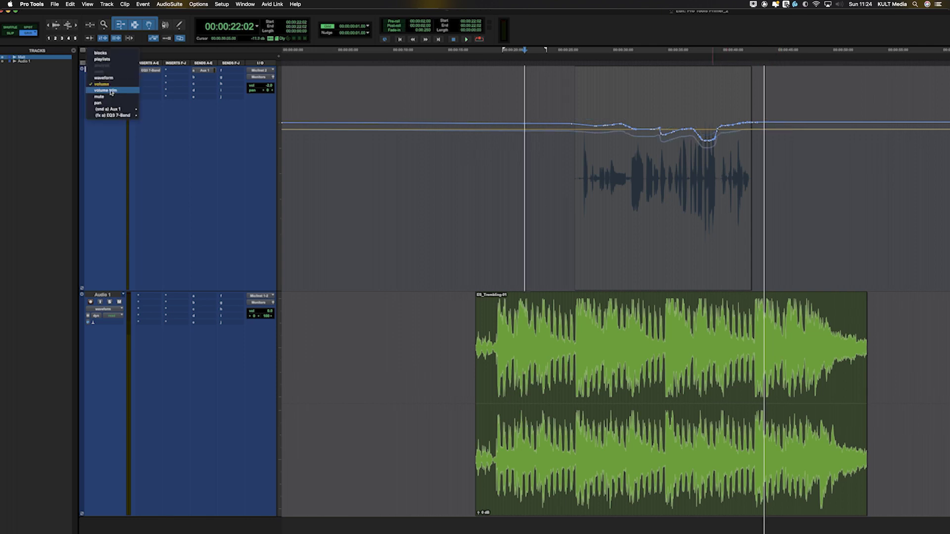
pyautogui.click(110, 92)
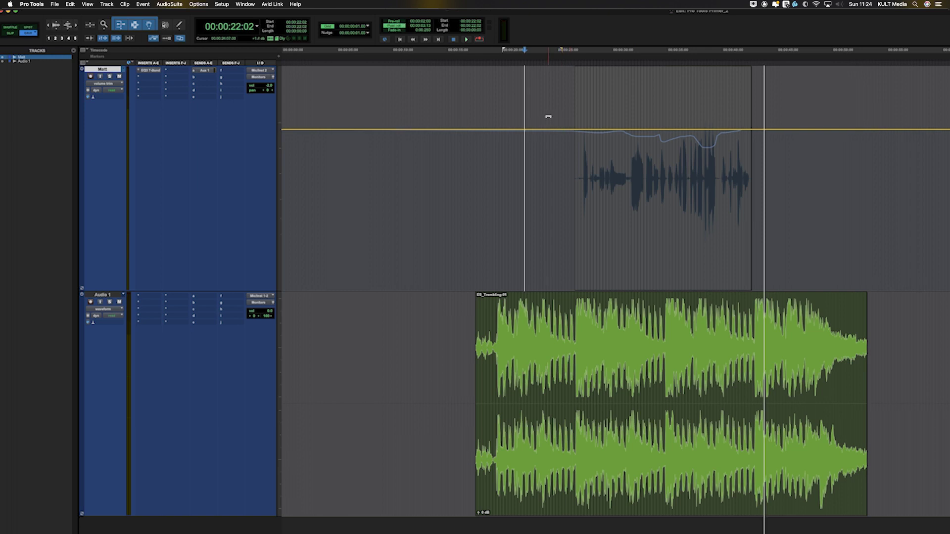
pyautogui.moveTo(548, 117); pyautogui.dragTo(548, 113)
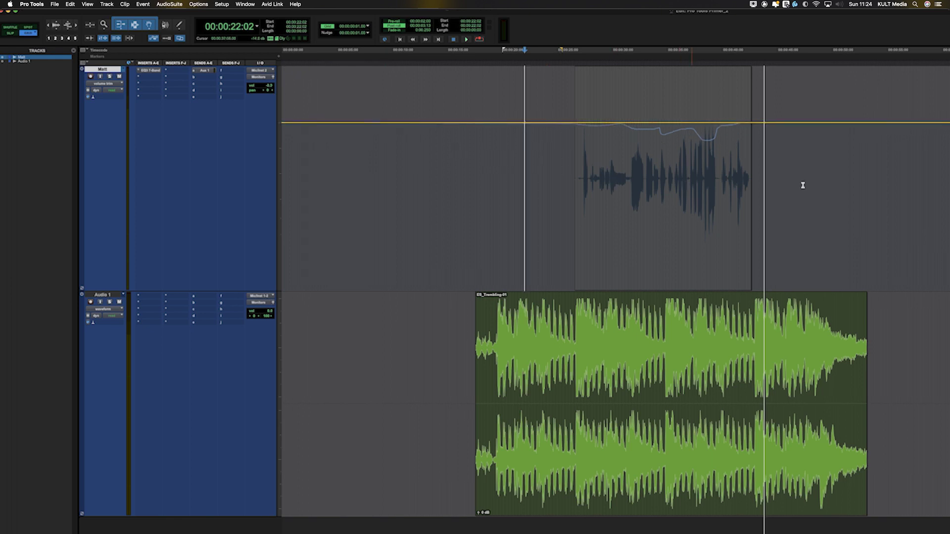
# - Place the cursor at 00:00:37:19 and toggle the voice track between waveform and volume views, finishing on waveform
pyautogui.click(696, 185)
pyautogui.hotkey('ctrl', '-')
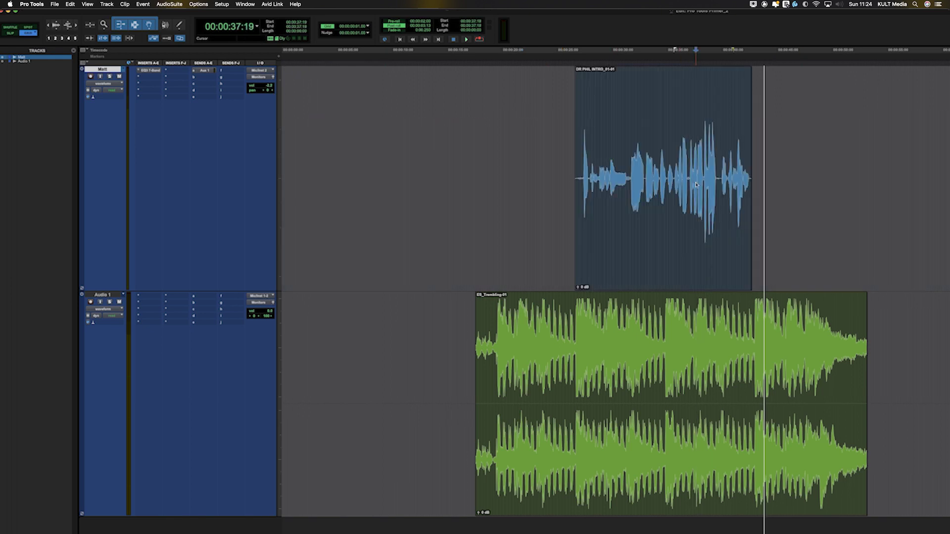
pyautogui.hotkey('ctrl', '-')
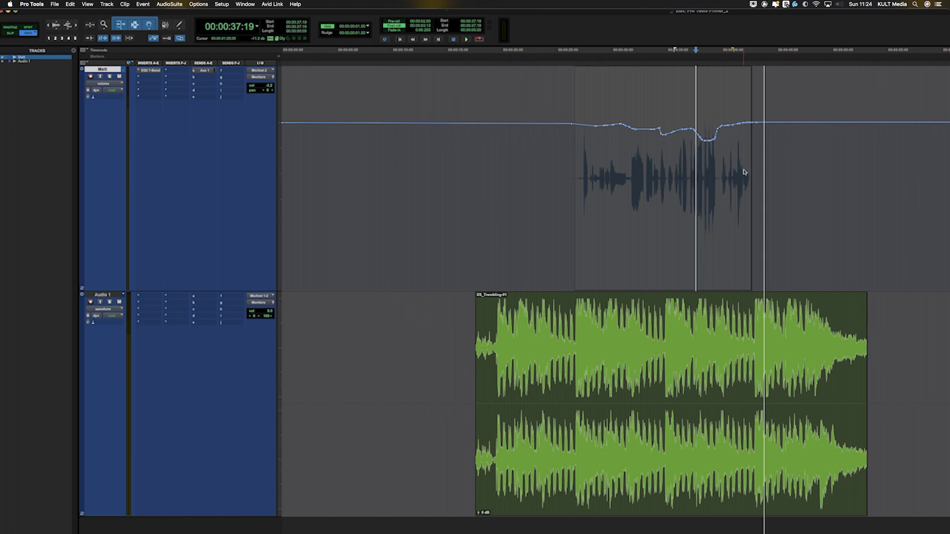
pyautogui.hotkey('ctrl', '-')
pyautogui.hotkey('ctrl', '-')
pyautogui.hotkey('ctrl', '-')
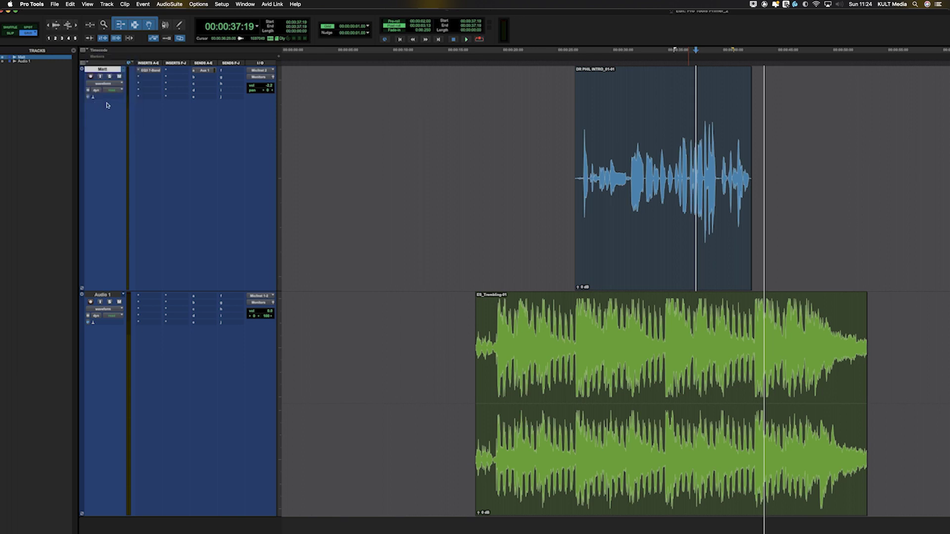
# - Switch the voice track to its pan lane and try to shift the pan automation over the voice clip starting at 00:00:26:19
pyautogui.click(108, 87)
pyautogui.click(110, 109)
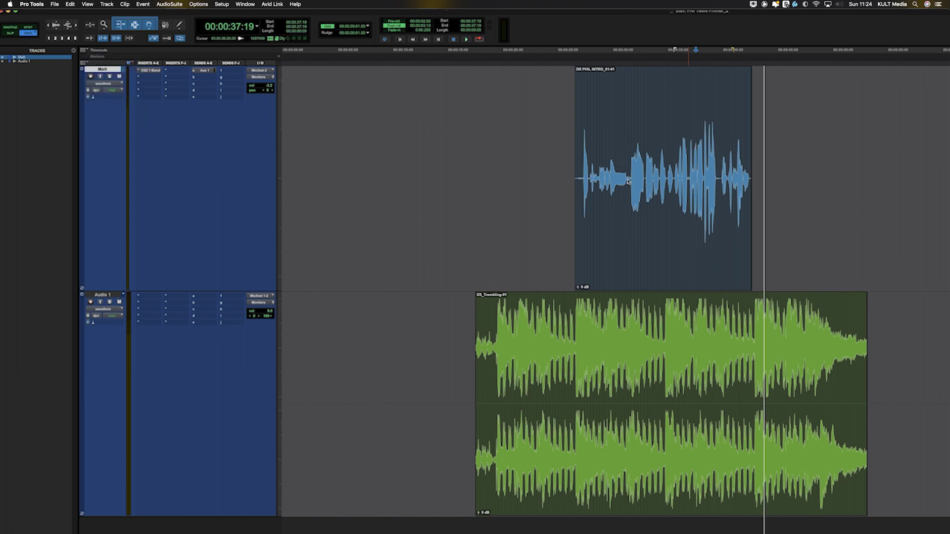
pyautogui.click(640, 196)
pyautogui.click(620, 104)
pyautogui.click(631, 91)
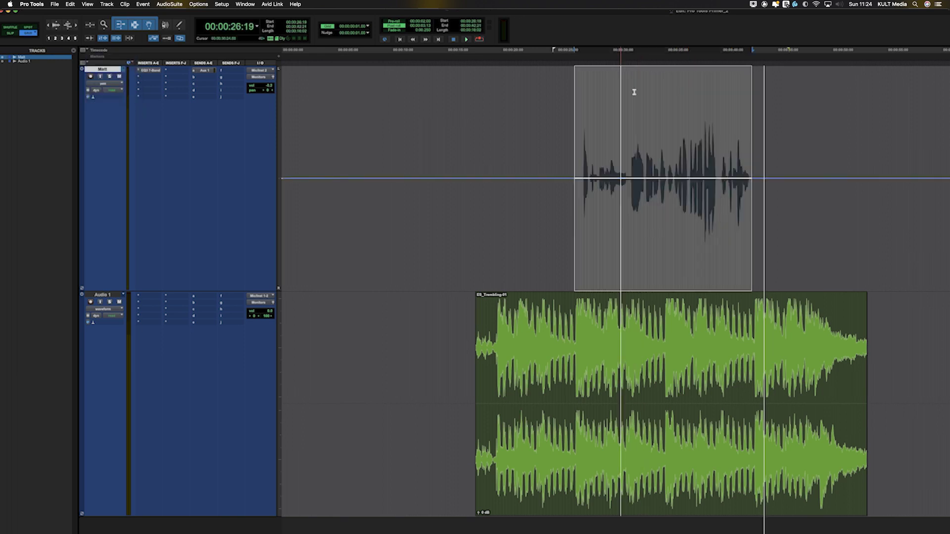
pyautogui.moveTo(634, 84); pyautogui.dragTo(659, 80)
pyautogui.click(618, 124)
# - Show the music track's left pan automation and delete it over a range starting at 00:00:11:02 that covers the whole clip
pyautogui.click(618, 346)
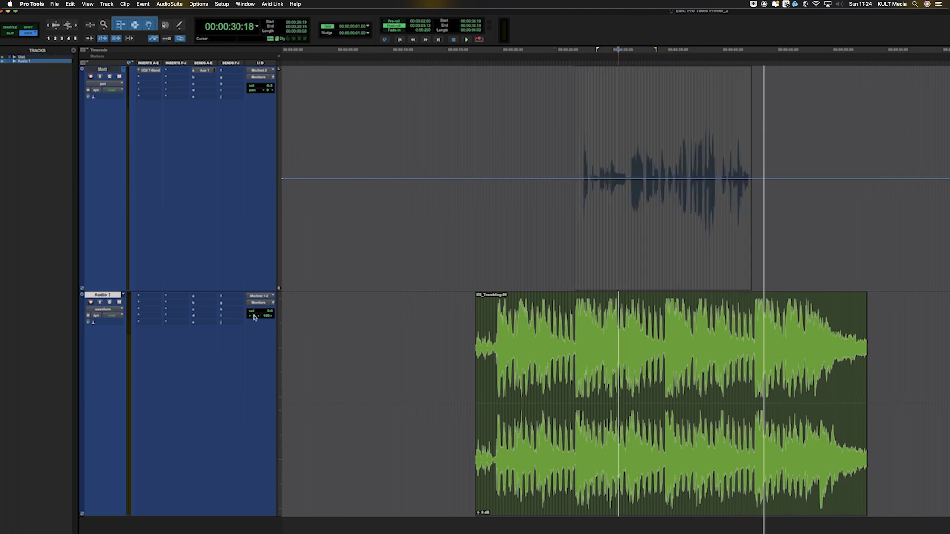
pyautogui.keyDown('ctrl'); pyautogui.keyDown('super'); pyautogui.click(254, 316); pyautogui.keyUp('super'); pyautogui.keyUp('ctrl')
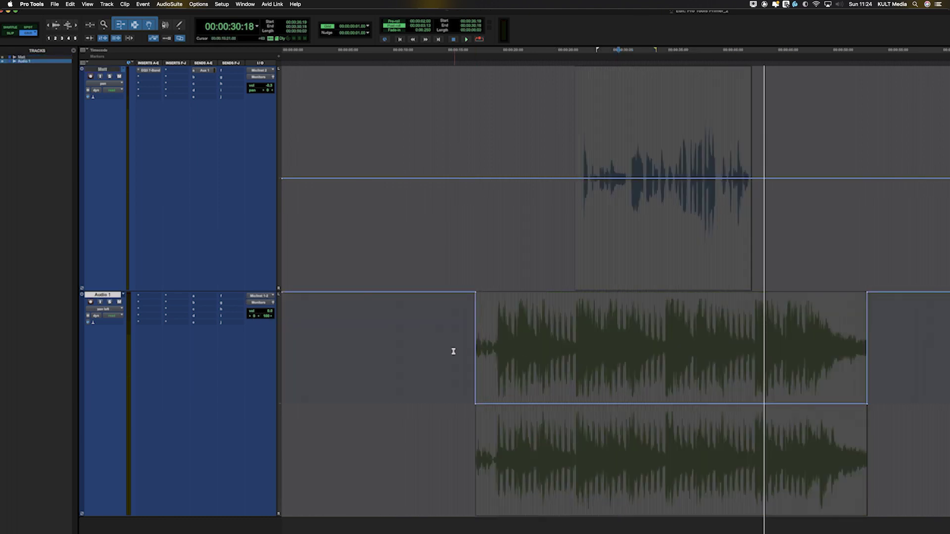
pyautogui.moveTo(453, 351); pyautogui.dragTo(931, 356)
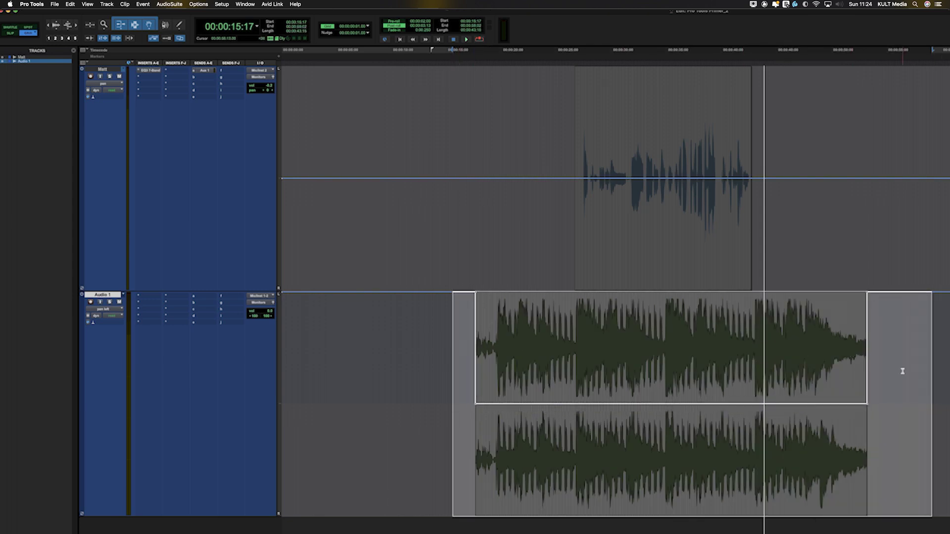
pyautogui.moveTo(903, 371); pyautogui.dragTo(403, 366)
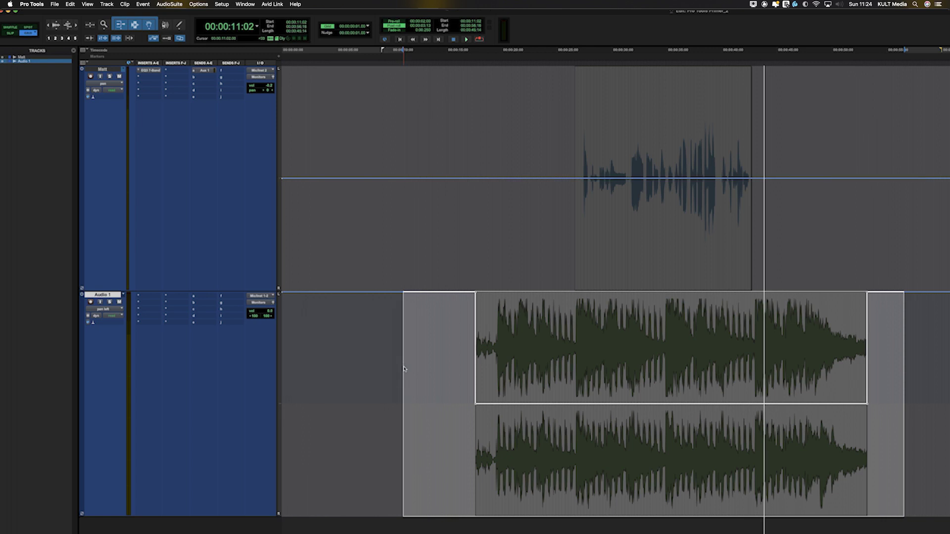
pyautogui.click(404, 368)
# - Switch the voice track to its mute lane and mute the whole voice clip starting at 00:00:26:19
pyautogui.click(103, 83)
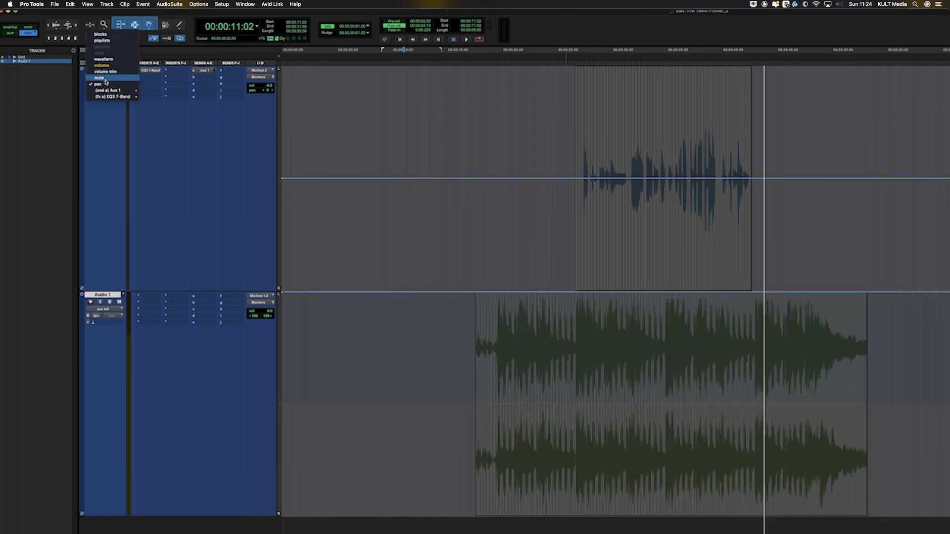
pyautogui.click(104, 79)
pyautogui.click(652, 93)
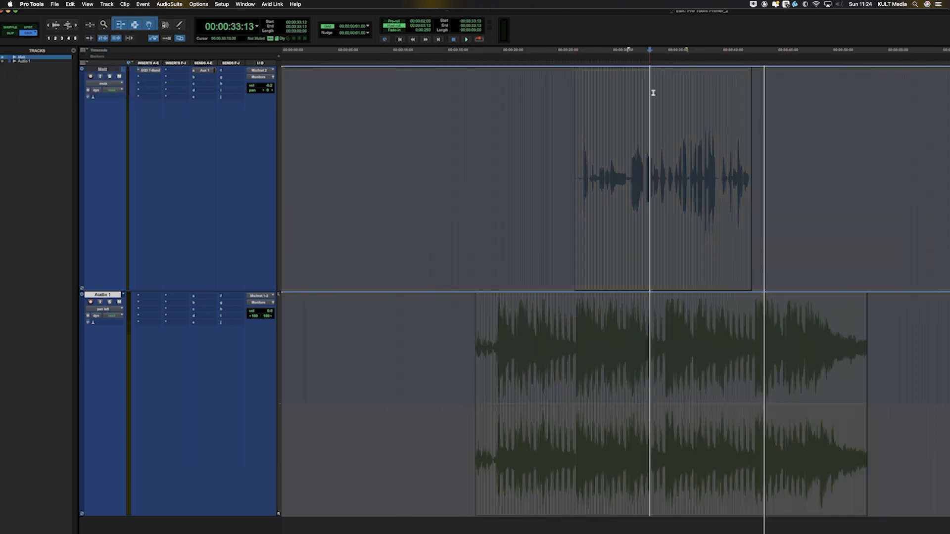
pyautogui.doubleClick(649, 74)
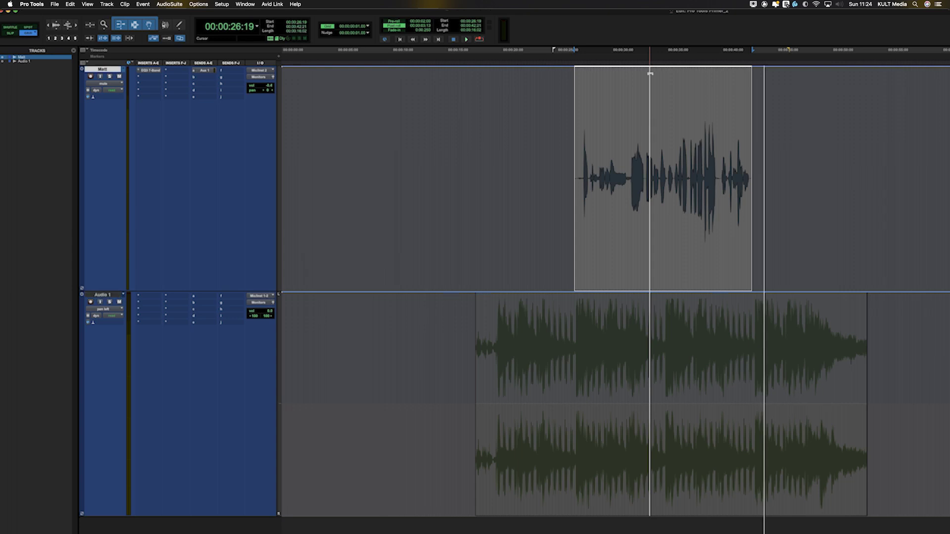
pyautogui.click(662, 241)
# - Play the session briefly from 00:00:22:11 and stop playback
pyautogui.click(526, 144)
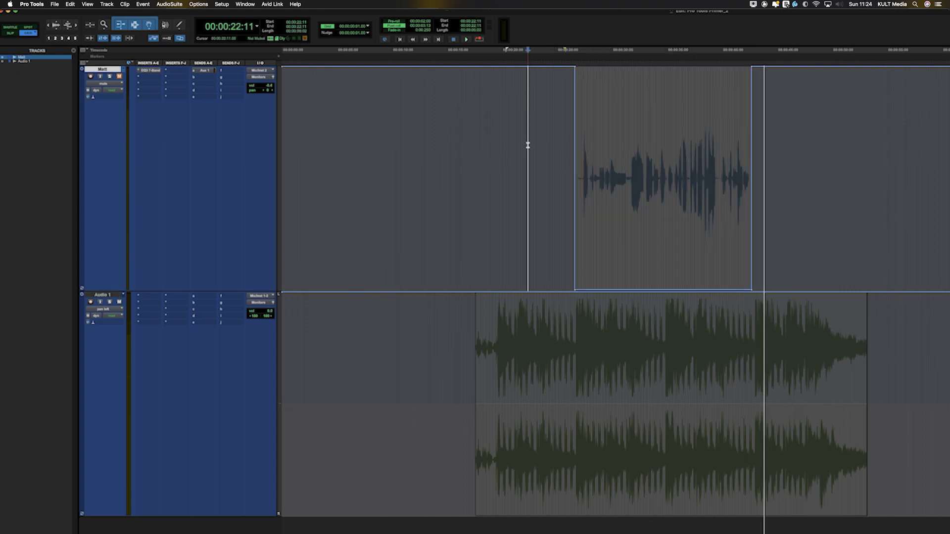
pyautogui.press('space')
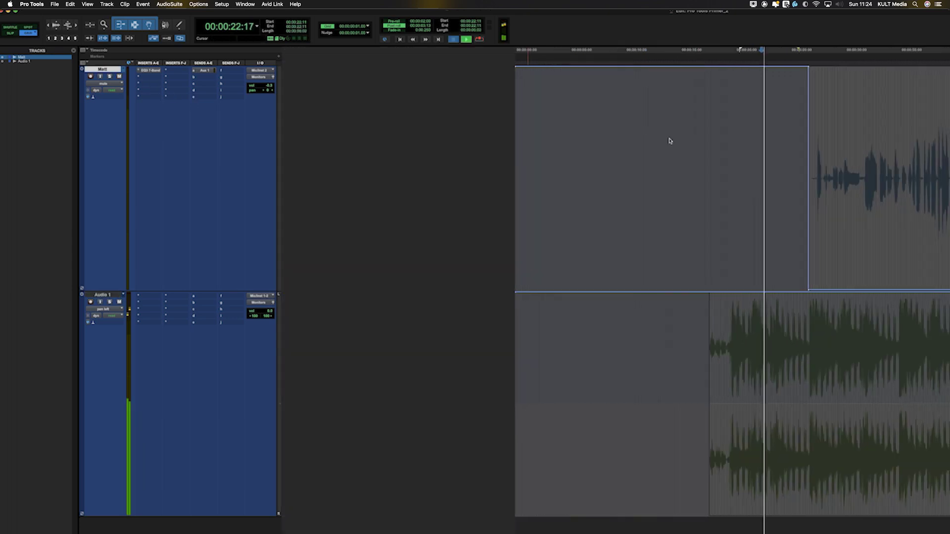
pyautogui.press('space')
# - Select the music clip starting at 00:00:17:18, lower its volume automation, and return that track to waveform view
pyautogui.click(824, 465)
pyautogui.click(825, 465)
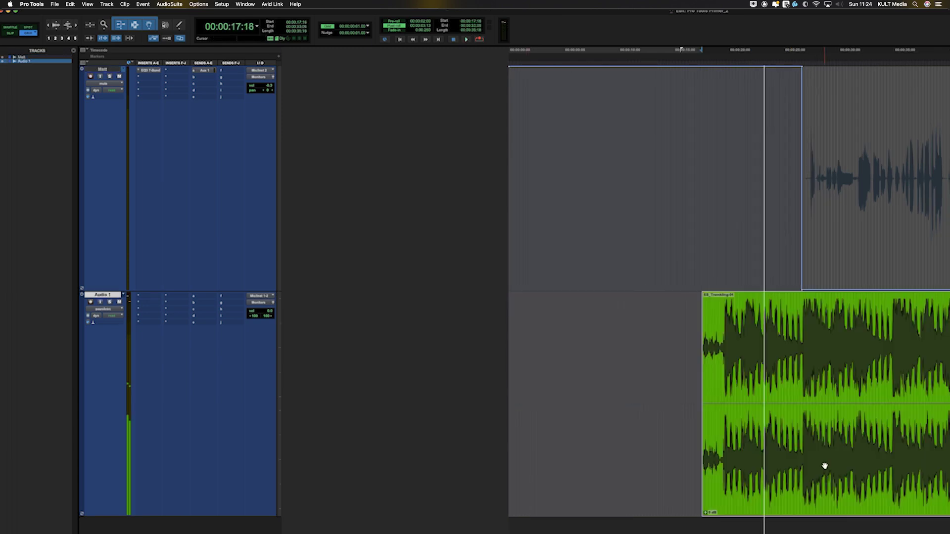
pyautogui.hotkey('ctrl', '-')
pyautogui.moveTo(765, 337); pyautogui.dragTo(766, 352)
pyautogui.hotkey('ctrl', '-')
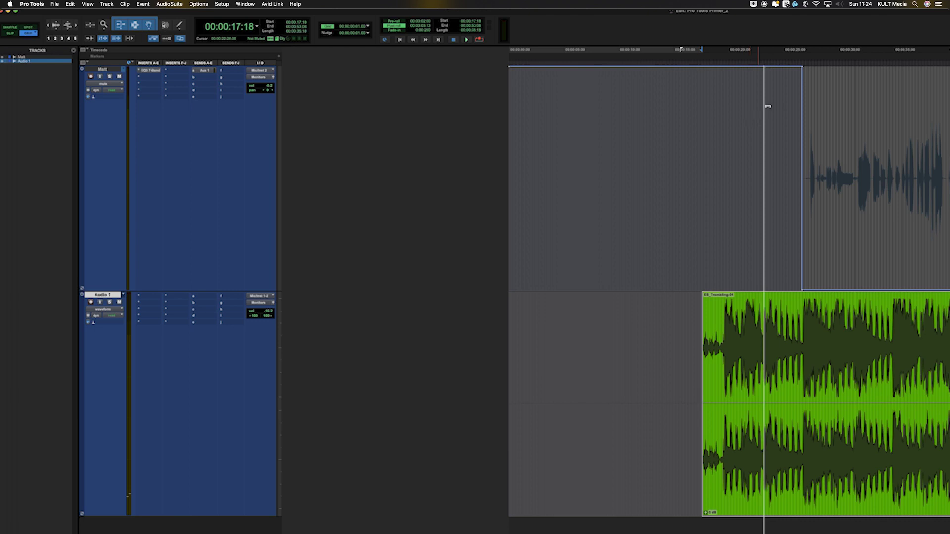
pyautogui.press('Tab')
pyautogui.click(778, 154)
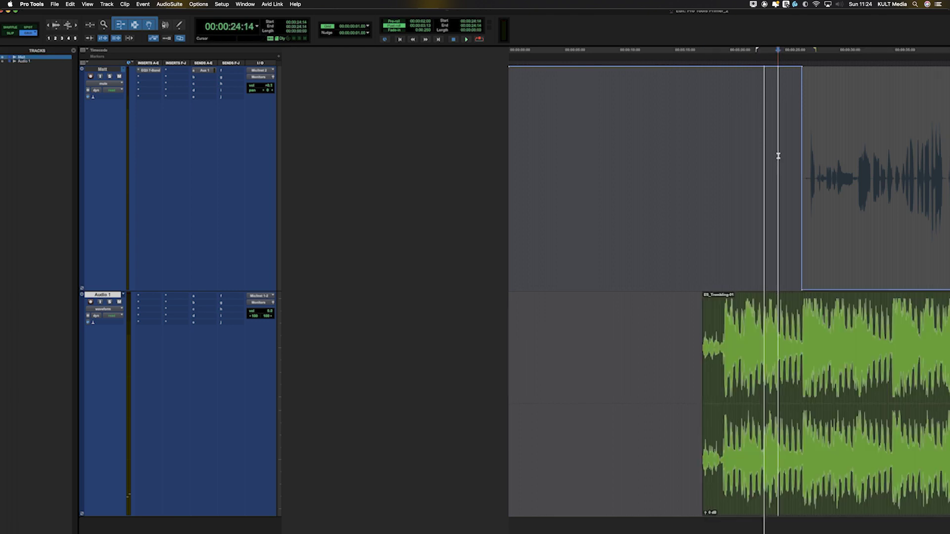
# - Play briefly from 00:00:24:14, stop, and delete the voice track's mute automation over a range starting at 00:00:23:29 that covers the clip
pyautogui.press('space')
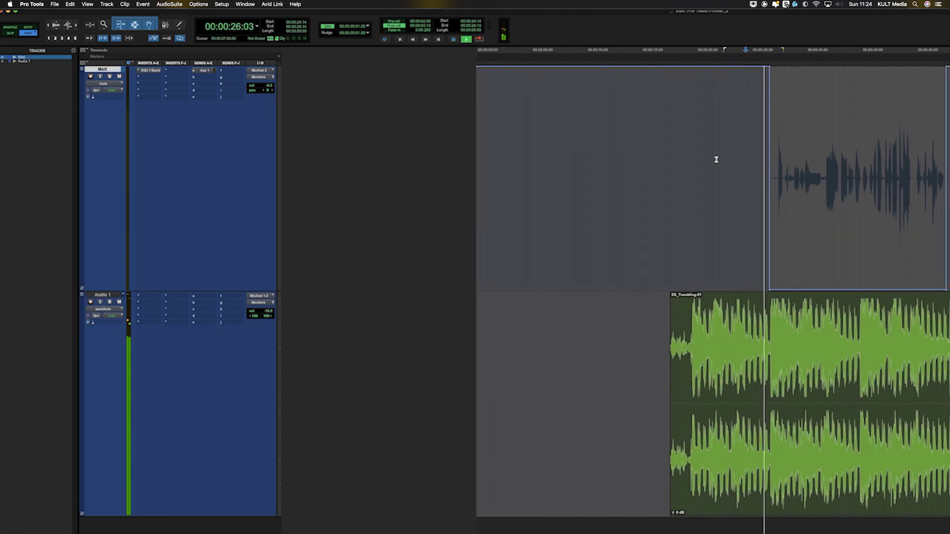
pyautogui.click(119, 77)
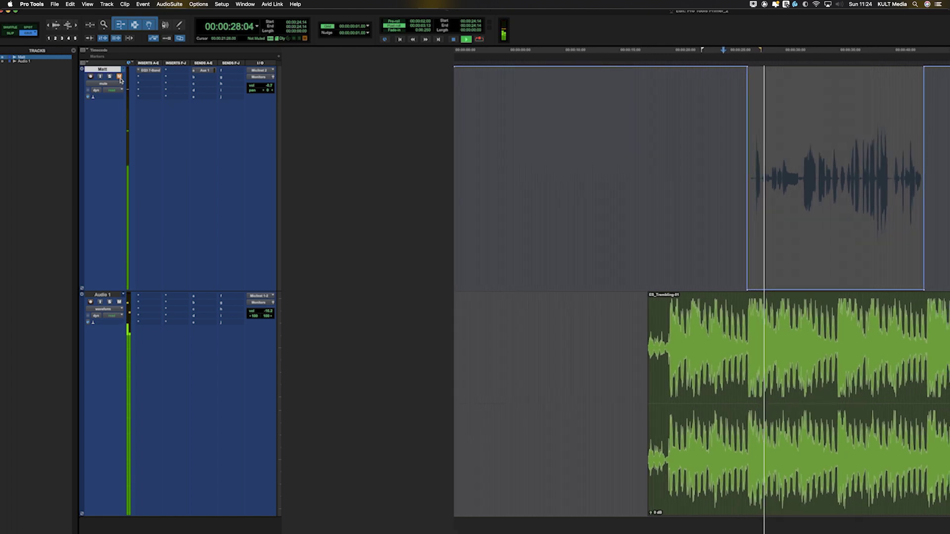
pyautogui.press('space')
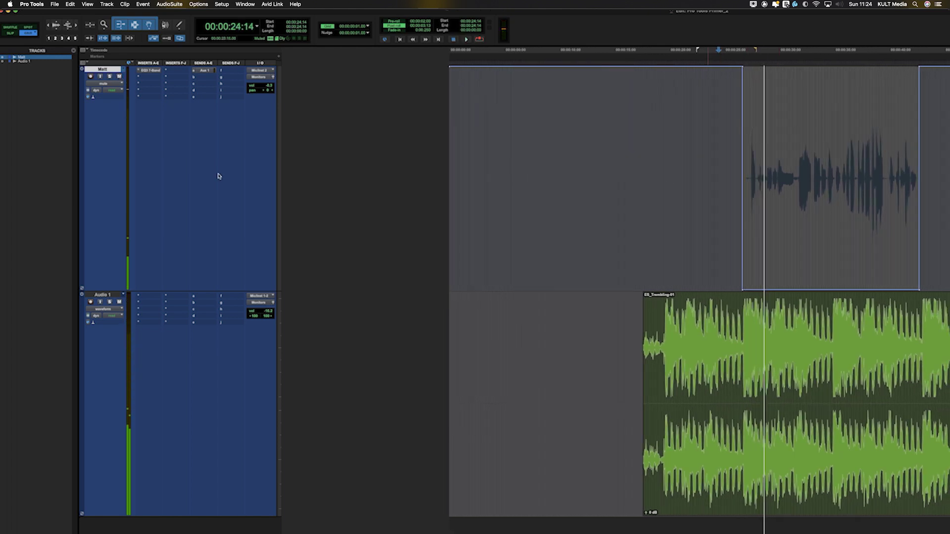
pyautogui.keyDown('shift'); pyautogui.click(712, 180); pyautogui.keyUp('shift')
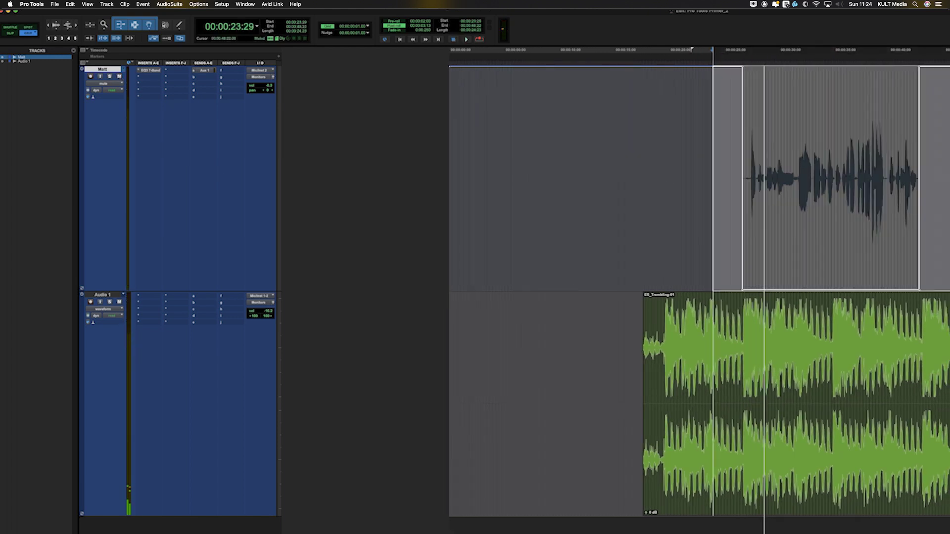
pyautogui.press('Down')
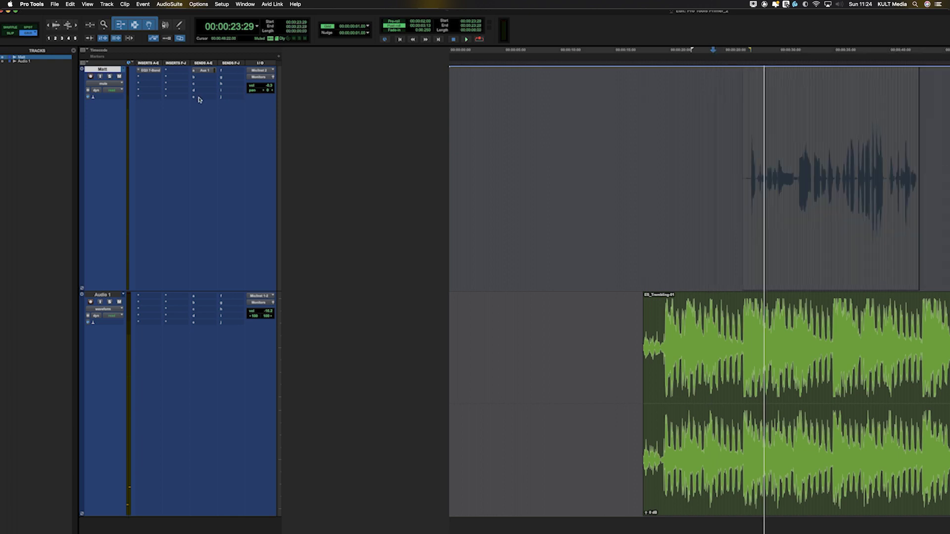
# - Examine the EQ3 7-Band parameters offered as automation views for the voice track
pyautogui.click(119, 84)
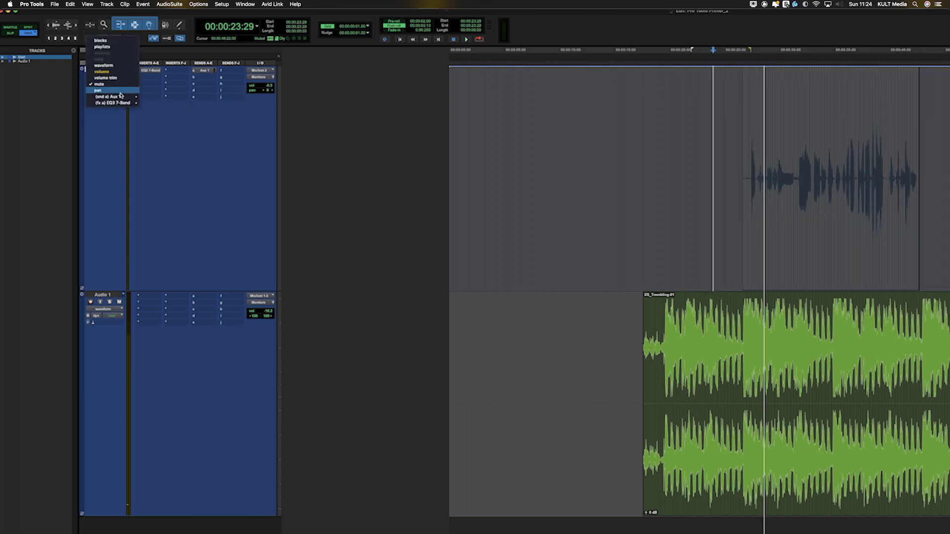
pyautogui.moveTo(123, 98)
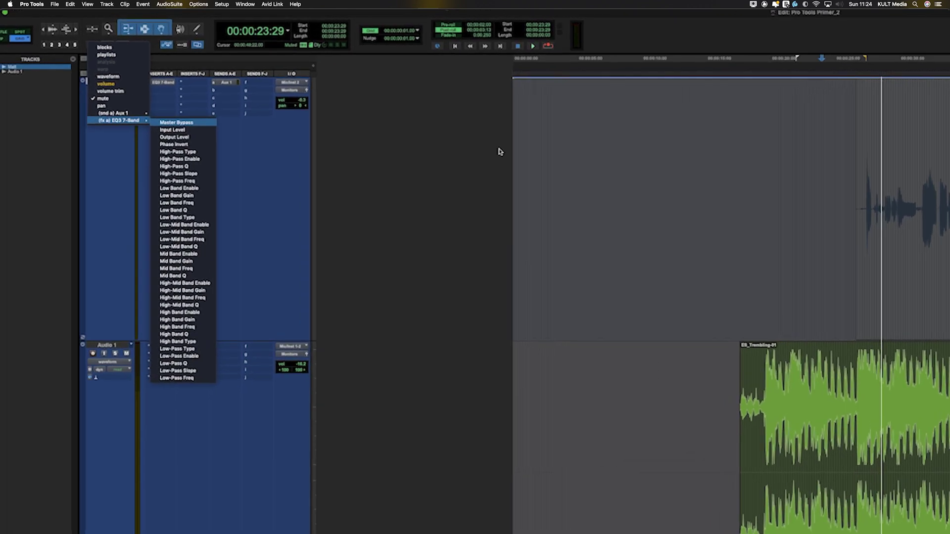
pyautogui.click(158, 73)
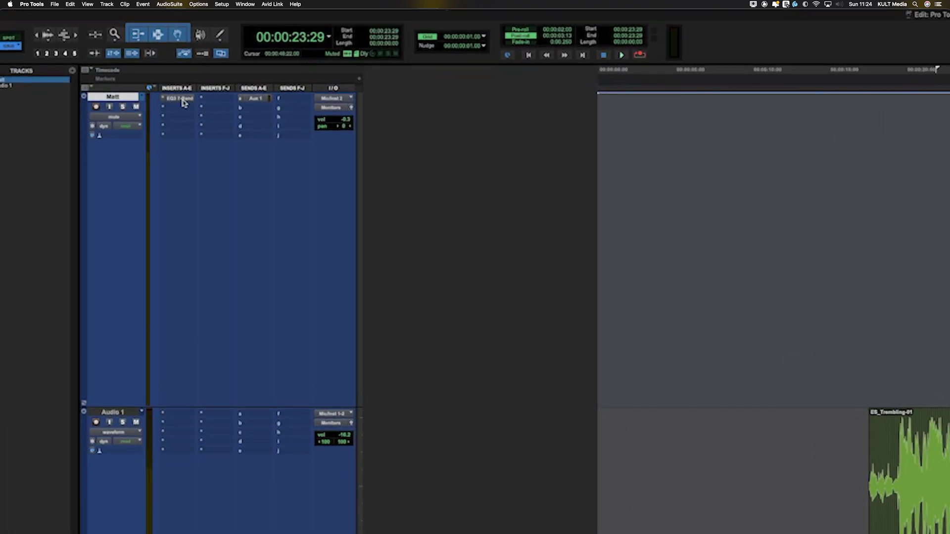
# - Open the voice track's EQ3 7-Band and remove the parameters from High-Pass Enable through Low Band Gain from its plug-in automation
pyautogui.click(177, 103)
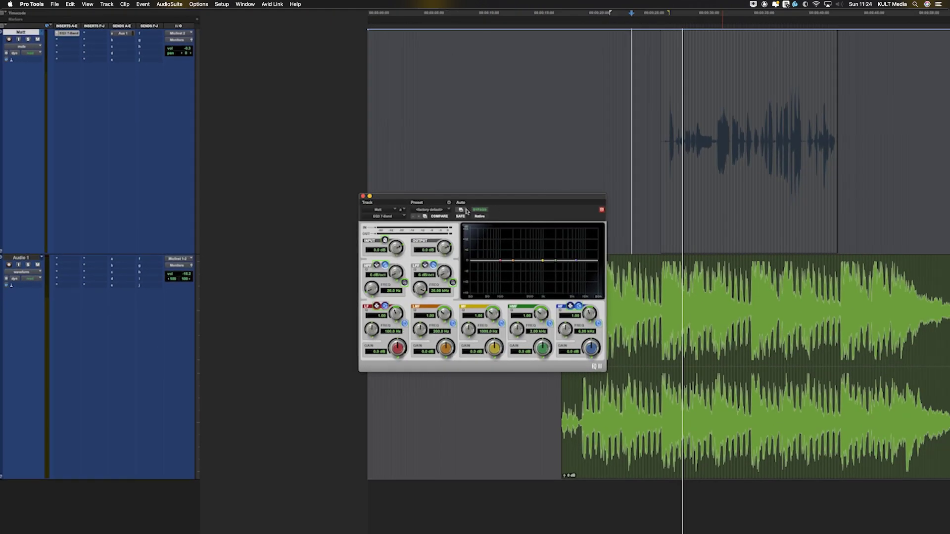
pyautogui.click(461, 210)
pyautogui.click(673, 233)
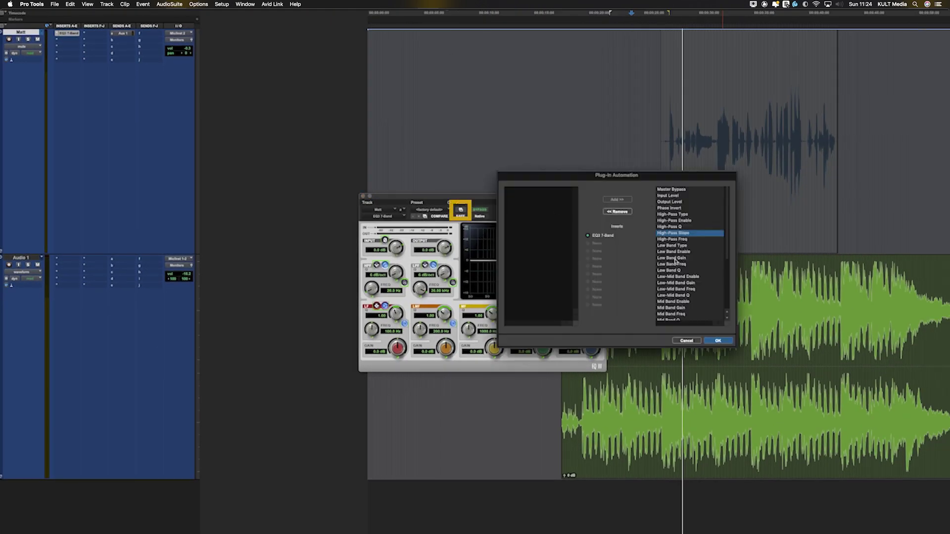
pyautogui.click(672, 258)
pyautogui.keyDown('shift'); pyautogui.click(675, 221); pyautogui.keyUp('shift')
pyautogui.click(619, 212)
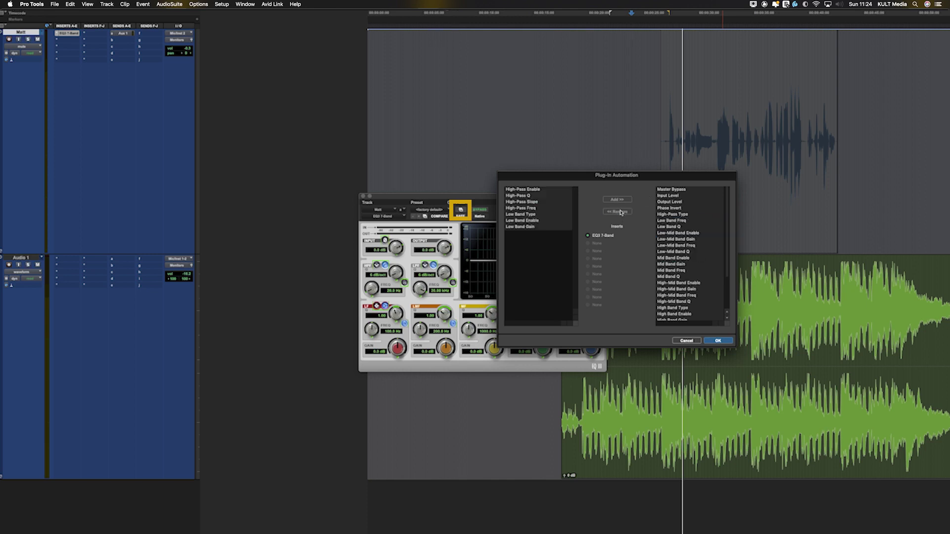
pyautogui.click(717, 341)
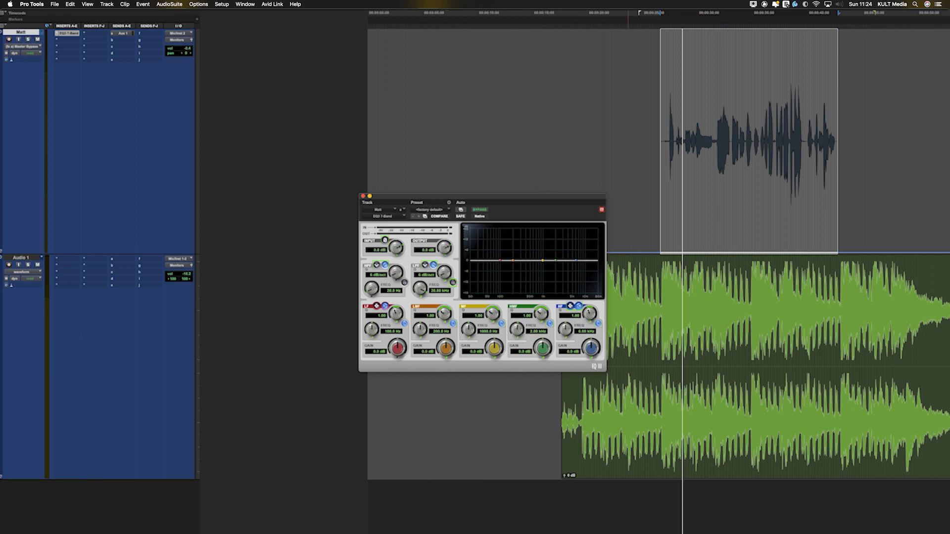
# - Automate Master Bypass so the voice track's EQ3 7-Band is bypassed everywhere except over the voice clip
pyautogui.keyDown('super'); pyautogui.click(66, 34); pyautogui.keyUp('super')
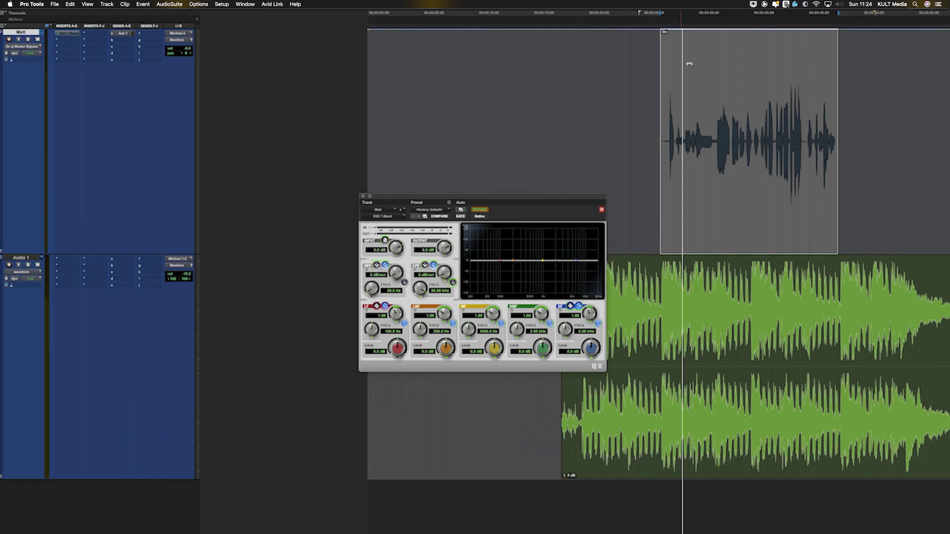
pyautogui.click(649, 131)
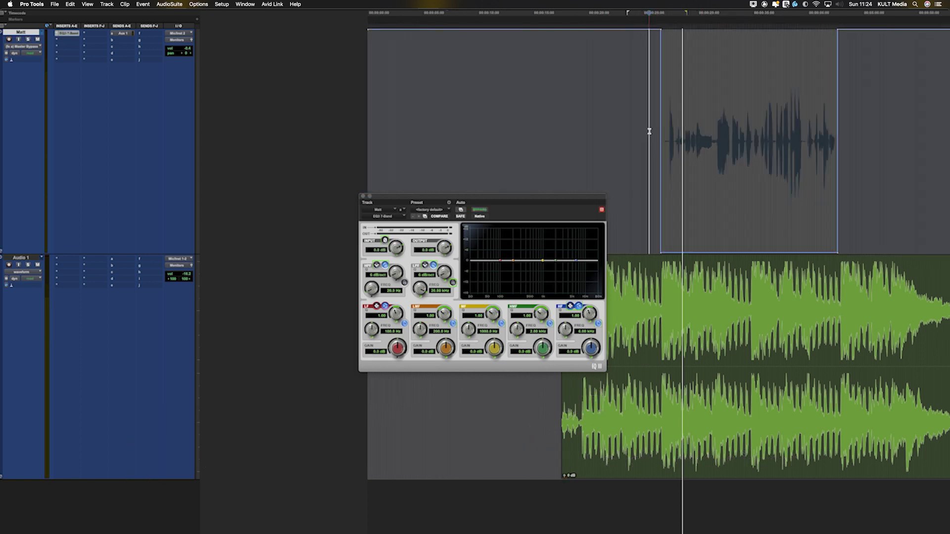
# - Play across the start of the voice clip, stop, and delete the Master Bypass automation over a range covering the whole clip
pyautogui.press('space')
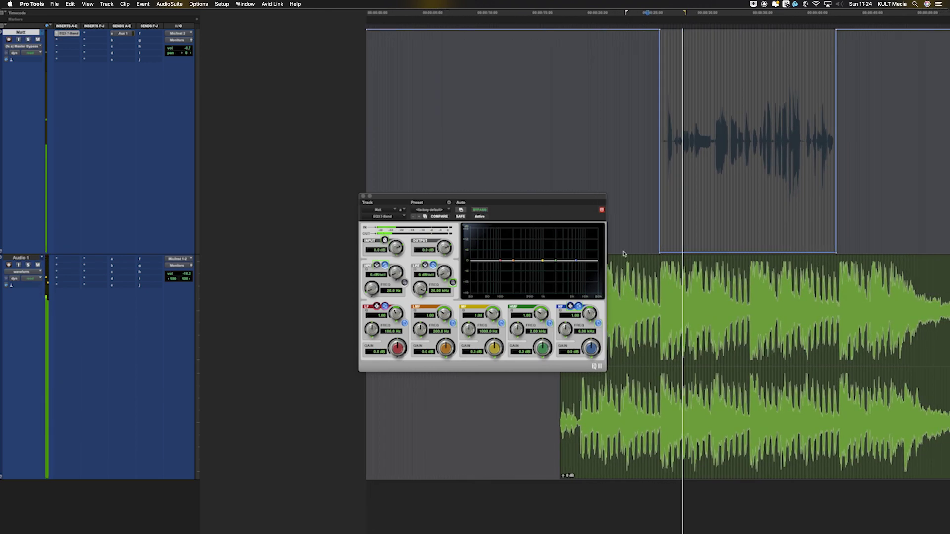
pyautogui.click(479, 209)
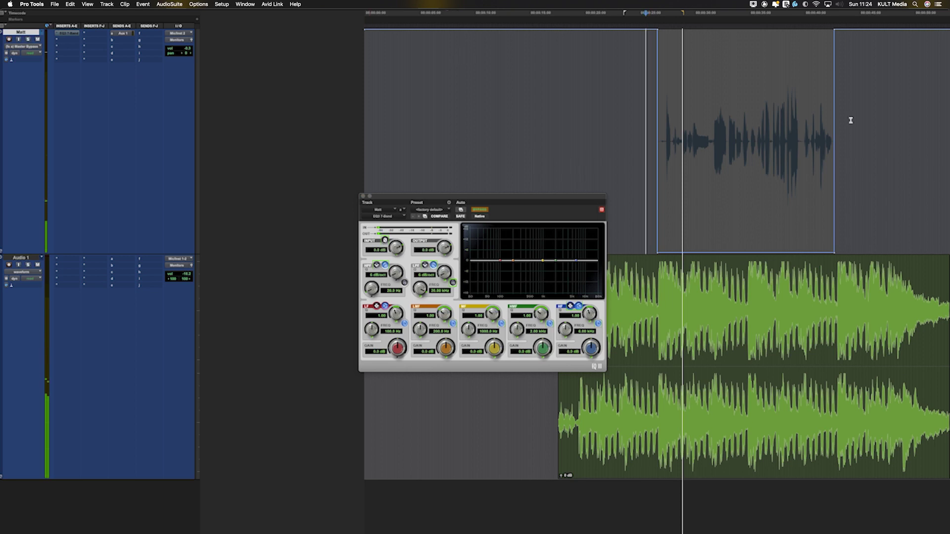
pyautogui.moveTo(613, 107); pyautogui.dragTo(948, 109)
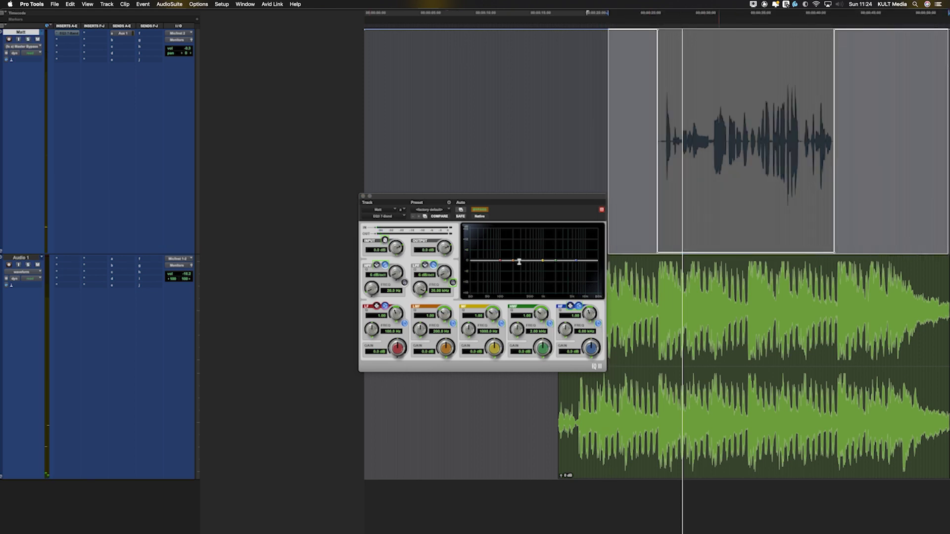
pyautogui.press('Delete')
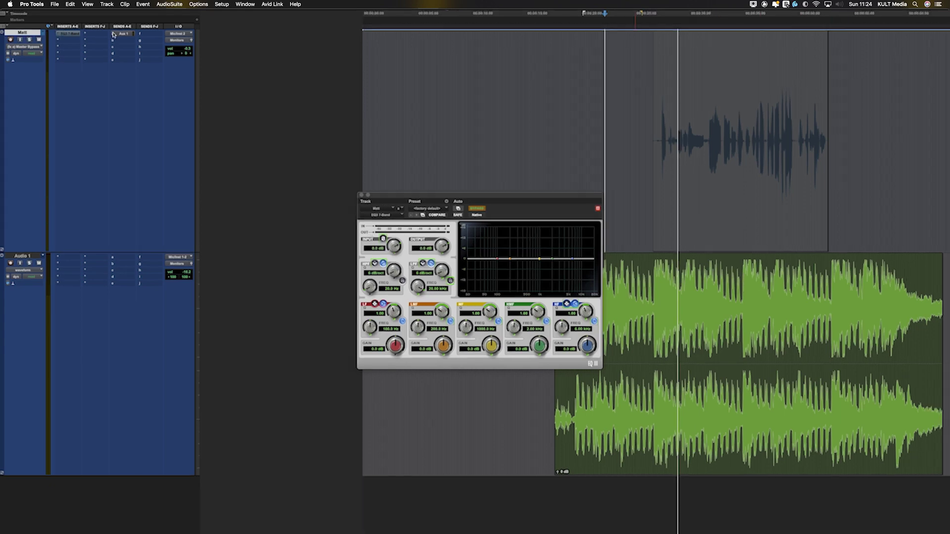
# - Show the voice track's Aux 1 send level automation and open the send's fader window
pyautogui.click(49, 50)
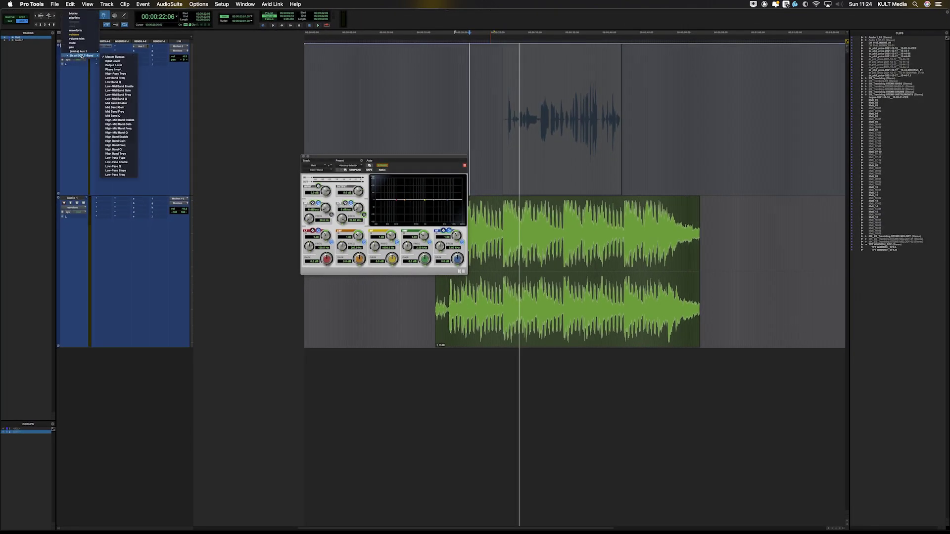
pyautogui.click(107, 52)
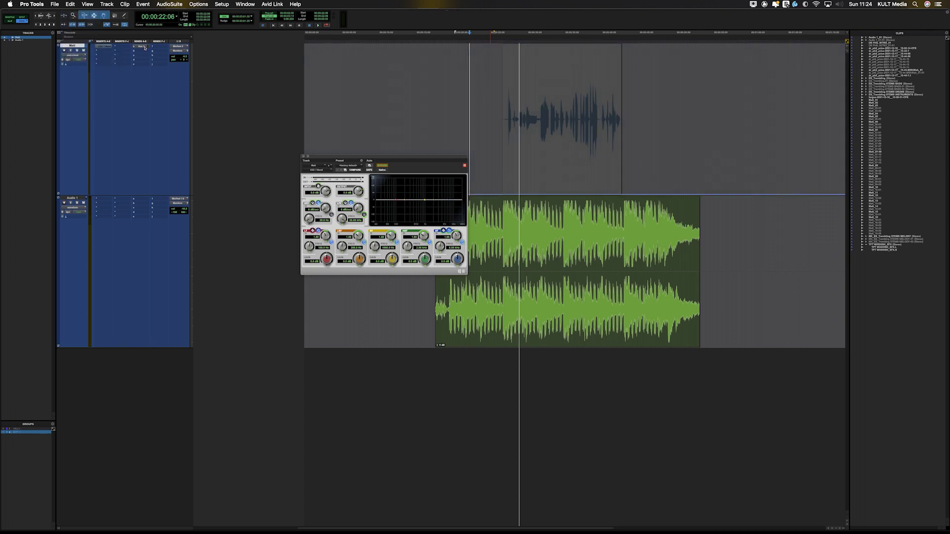
pyautogui.click(142, 47)
# - Select the voice clip starting at 00:00:26:19 and raise its Aux 1 send level automation
pyautogui.click(560, 175)
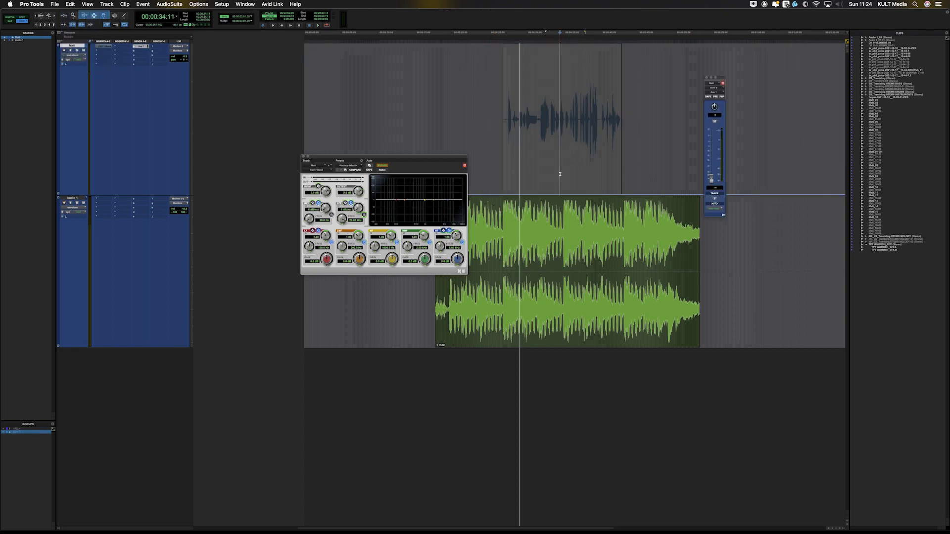
pyautogui.doubleClick(553, 81)
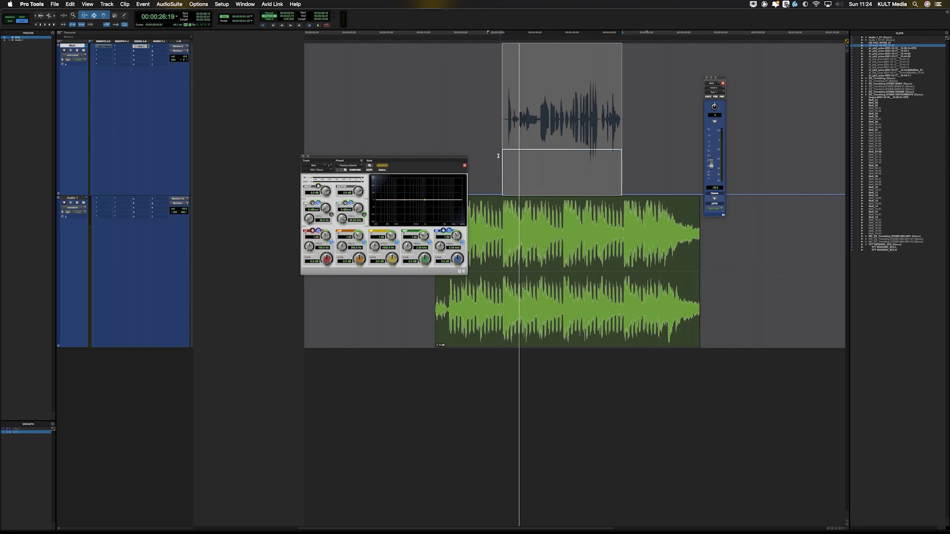
# - Play into the voice clip, stop, and delete its send level automation over a range starting at 00:00:25:06 that covers the clip
pyautogui.press('space')
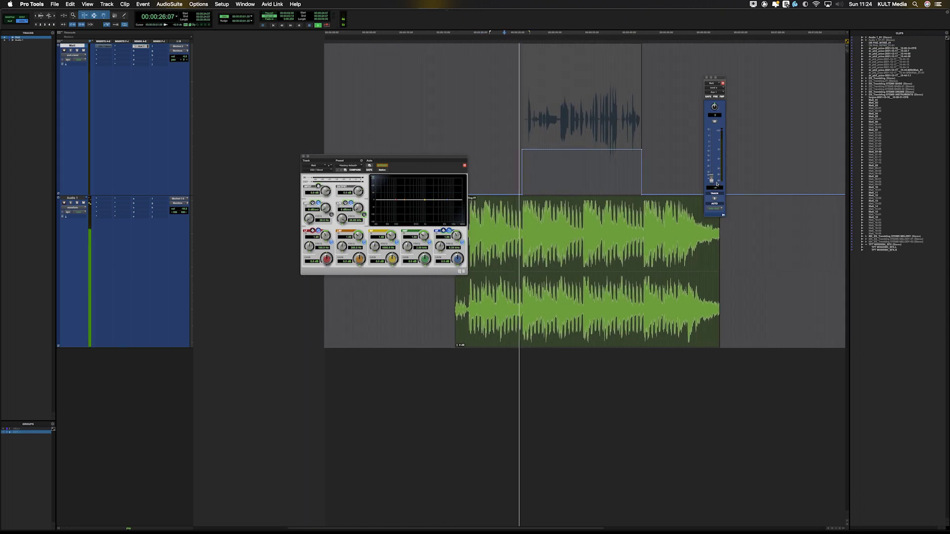
pyautogui.moveTo(712, 180); pyautogui.dragTo(712, 165)
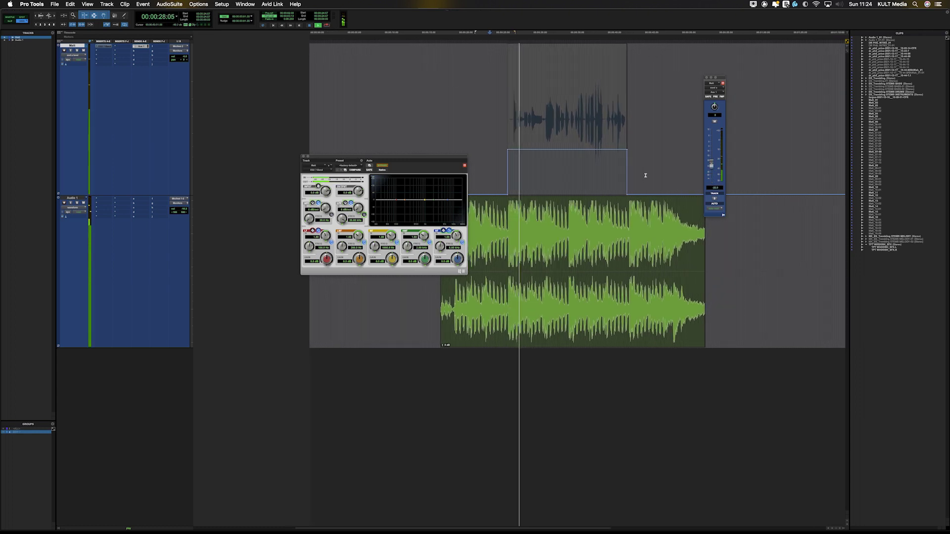
pyautogui.press('space')
pyautogui.moveTo(496, 158); pyautogui.dragTo(656, 165)
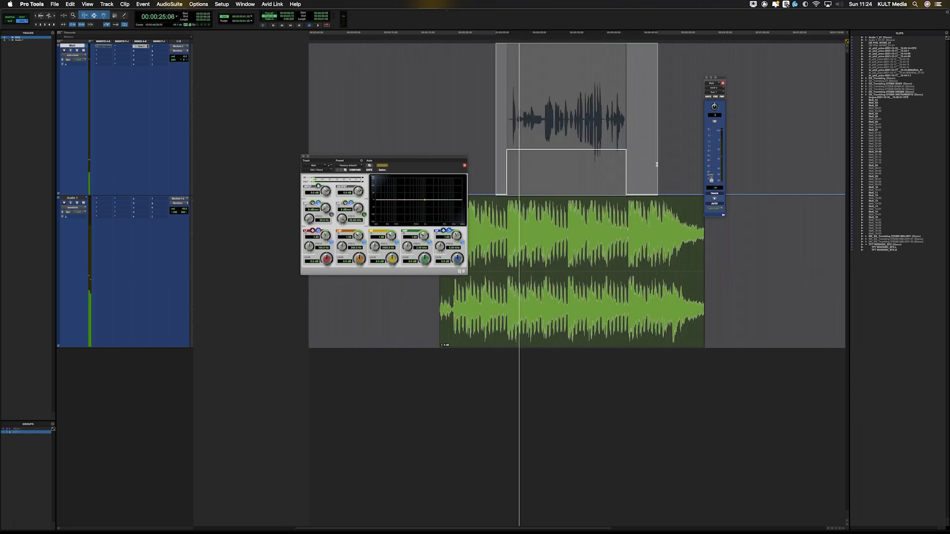
pyautogui.click(650, 148)
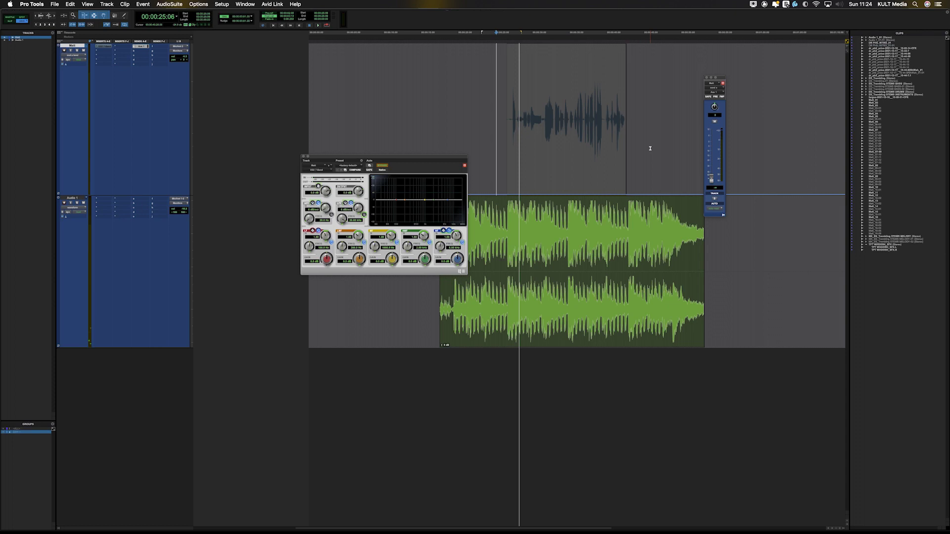